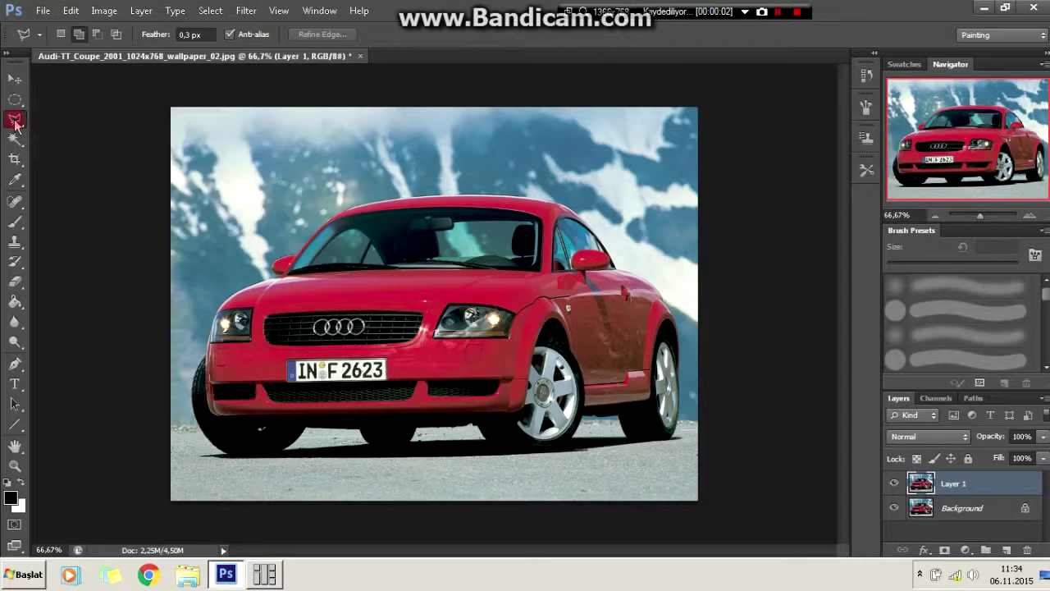
- Trace the Audi's front wheel arch down to the tyre bottom with the Polygonal Lasso
key(ctrl+plus)
key(ctrl+plus)
scroll(492, 369, down, 3)
drag(560, 552, 585, 556)
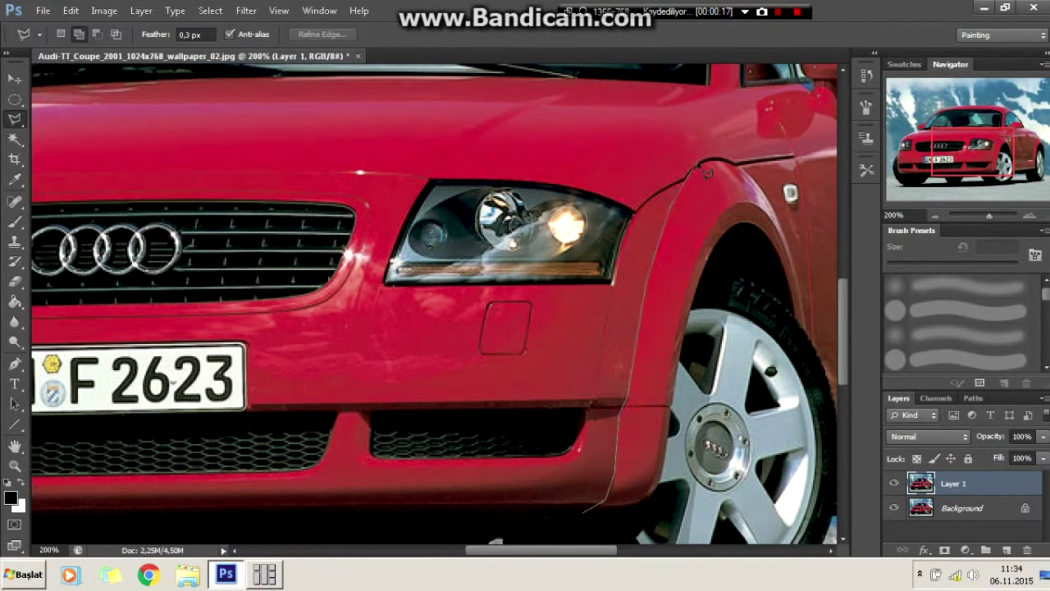
scroll(793, 250, right, 5)
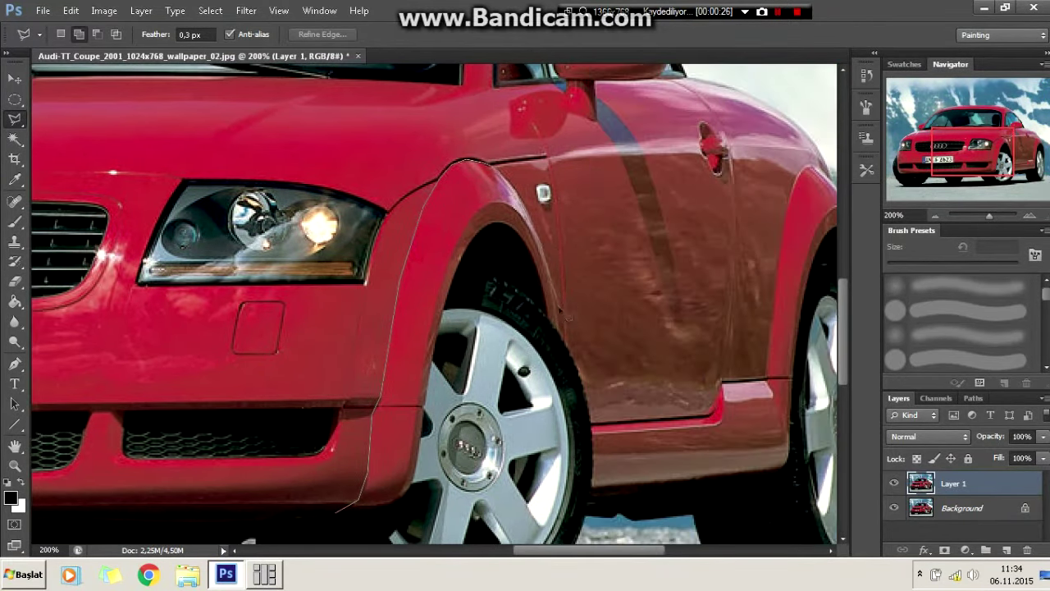
scroll(599, 478, down, 3)
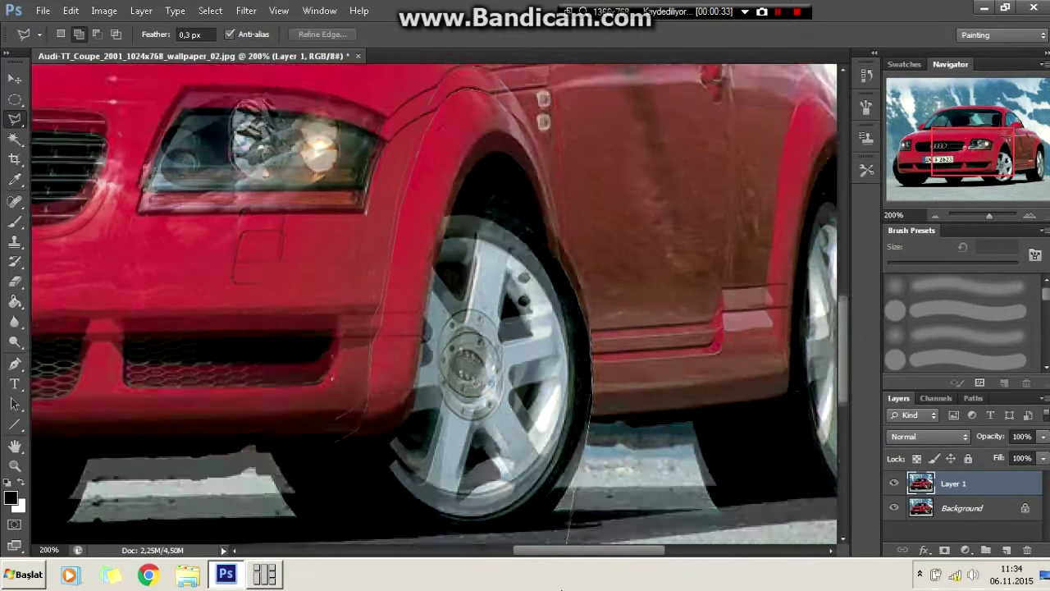
click(524, 474)
double_click(332, 488)
key(ctrl+minus)
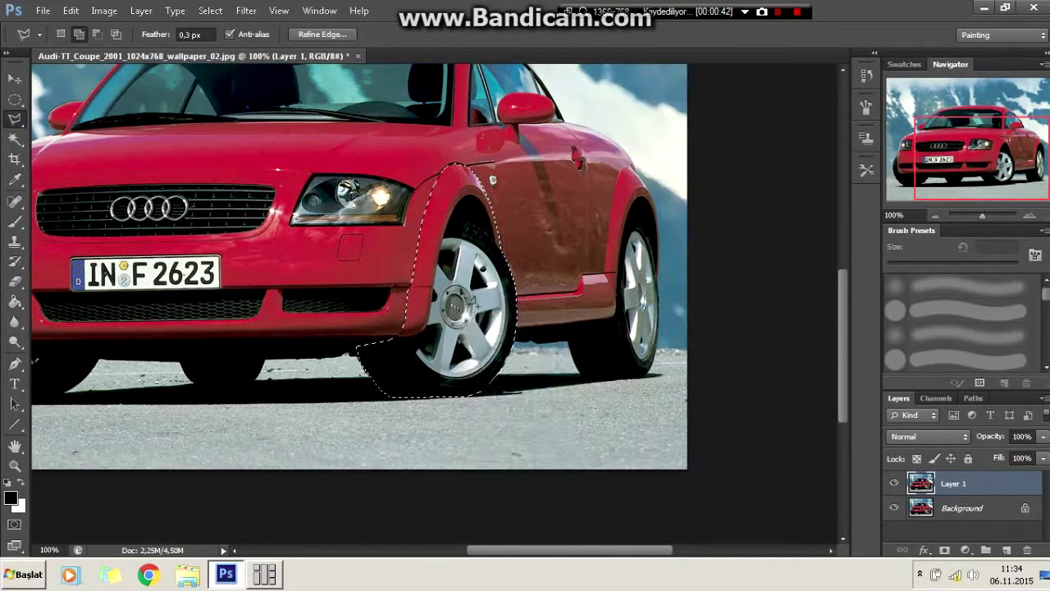
right_click(476, 297)
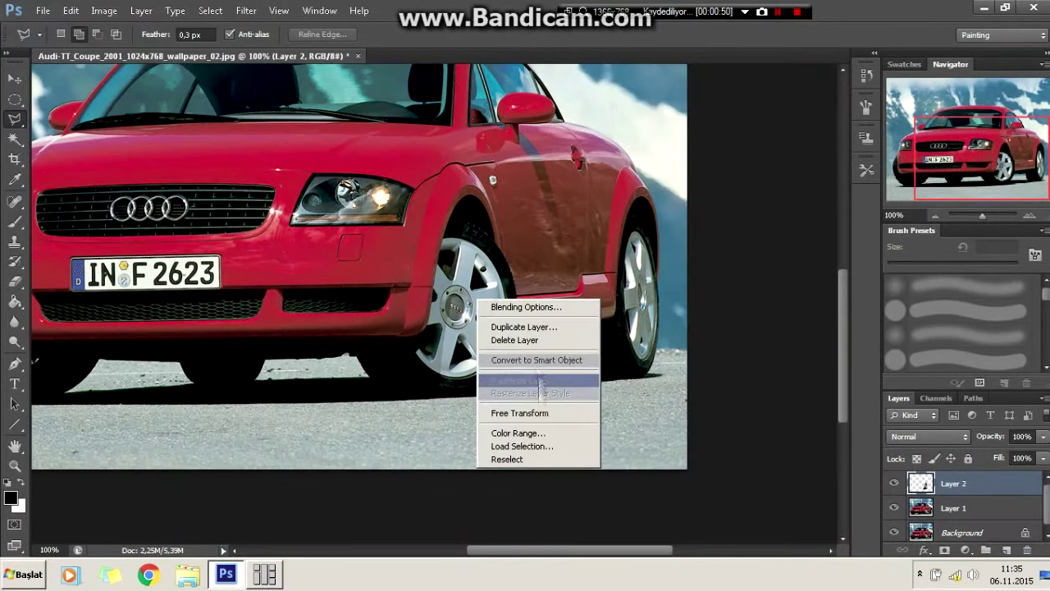
- Widen the copied front fender on Layer 2 to about 112% and commit
click(539, 375)
key(ctrl+t)
drag(484, 217, 507, 217)
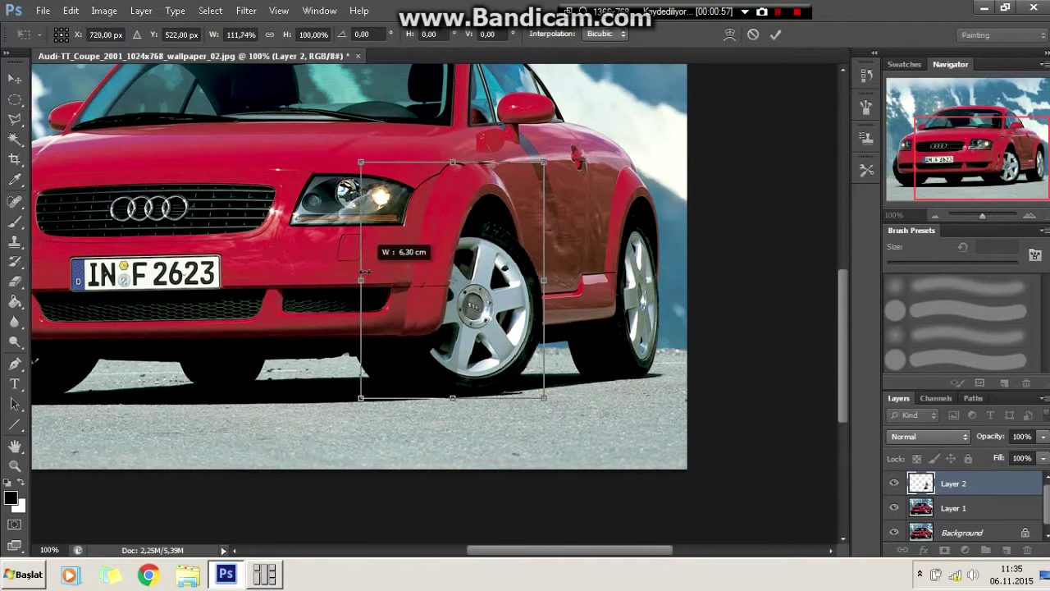
key(Return)
scroll(437, 297, up, 1)
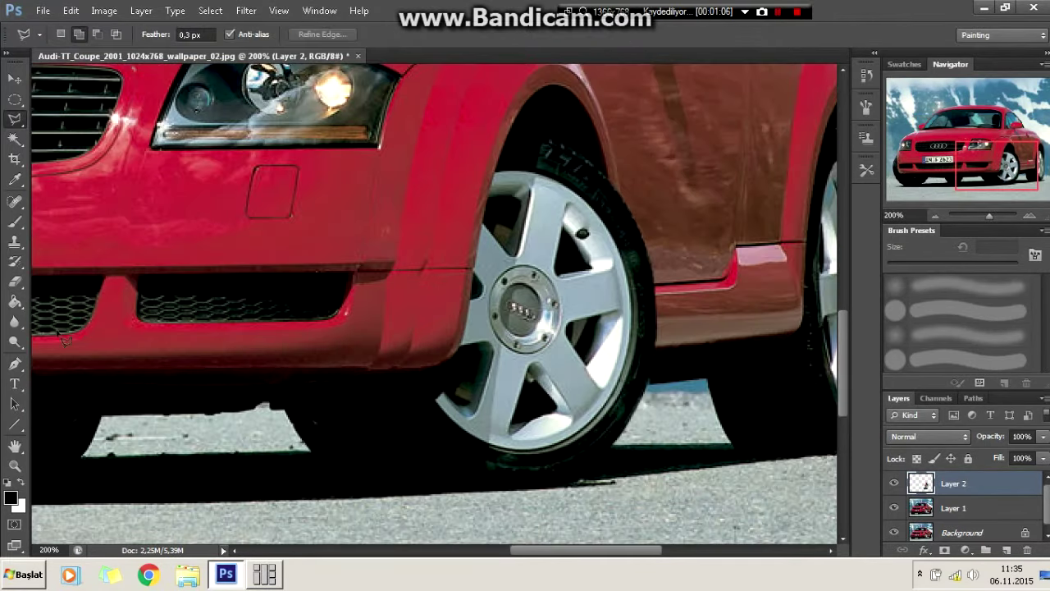
- Lasso the fender's inner edge, smudge it into the body, then deselect
key(r)
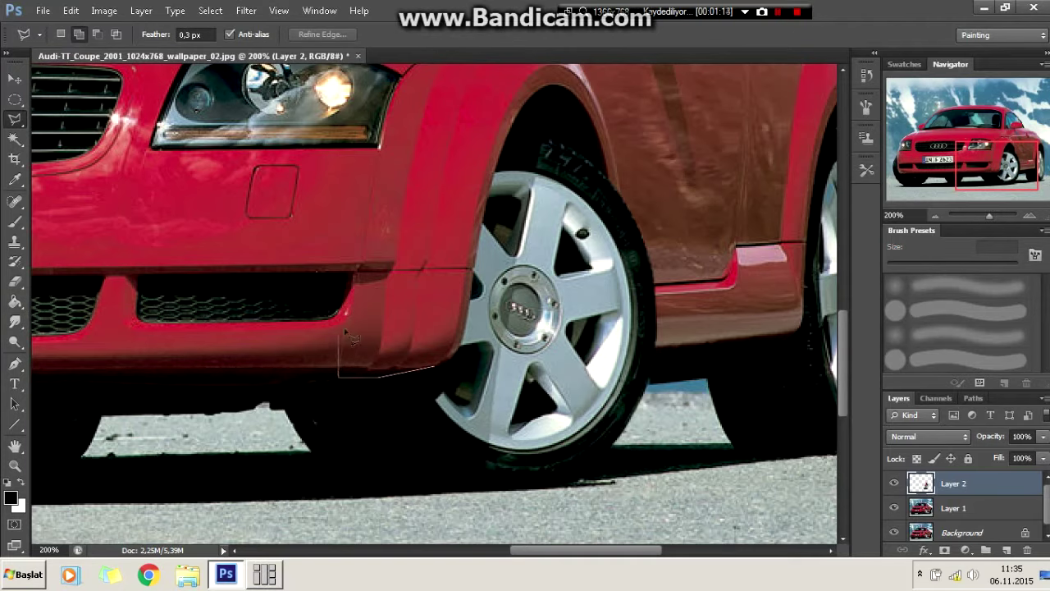
scroll(399, 248, up, 2)
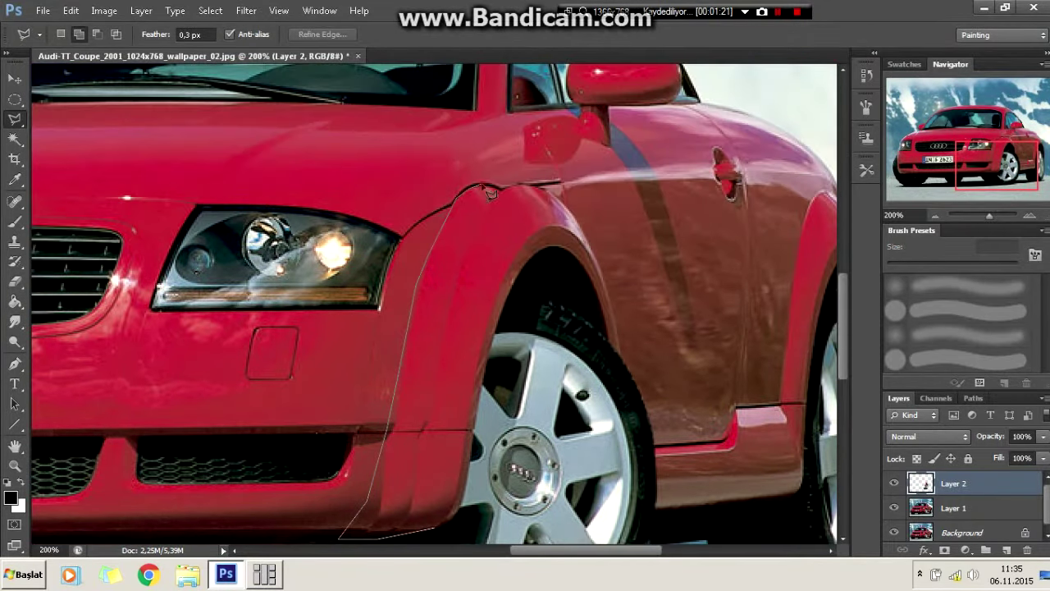
double_click(471, 323)
key(r)
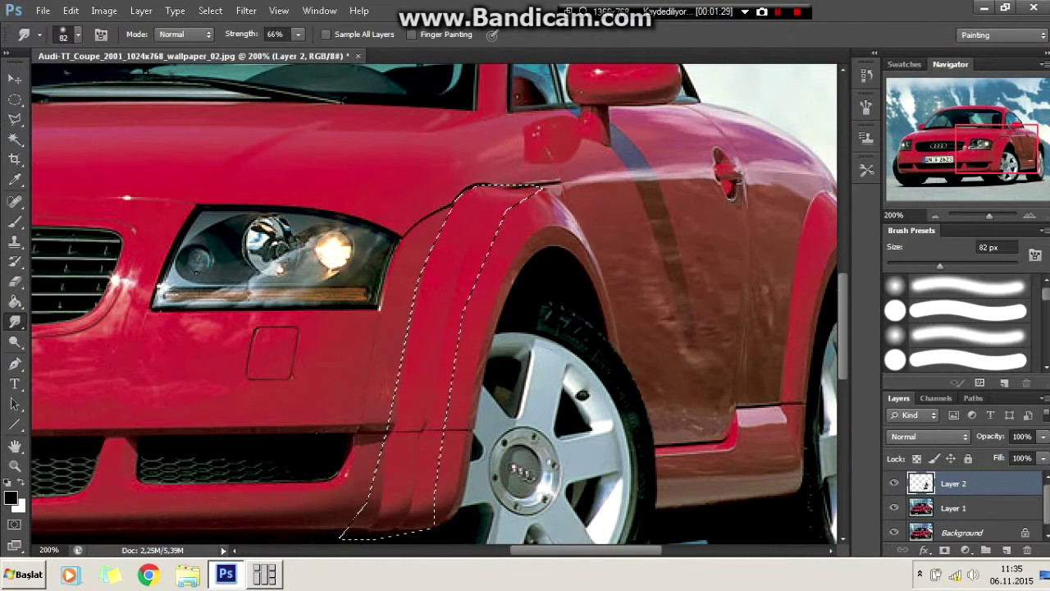
scroll(372, 351, down, 1)
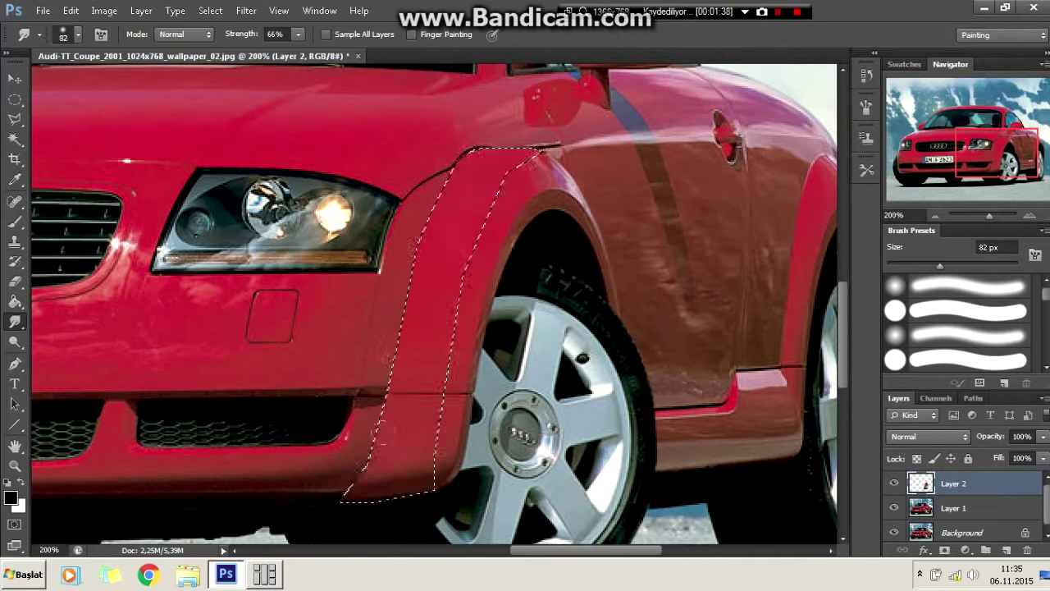
key(l)
right_click(371, 204)
click(400, 210)
- Draw a dark straight line along the front fender's bottom edge
key(ctrl+plus)
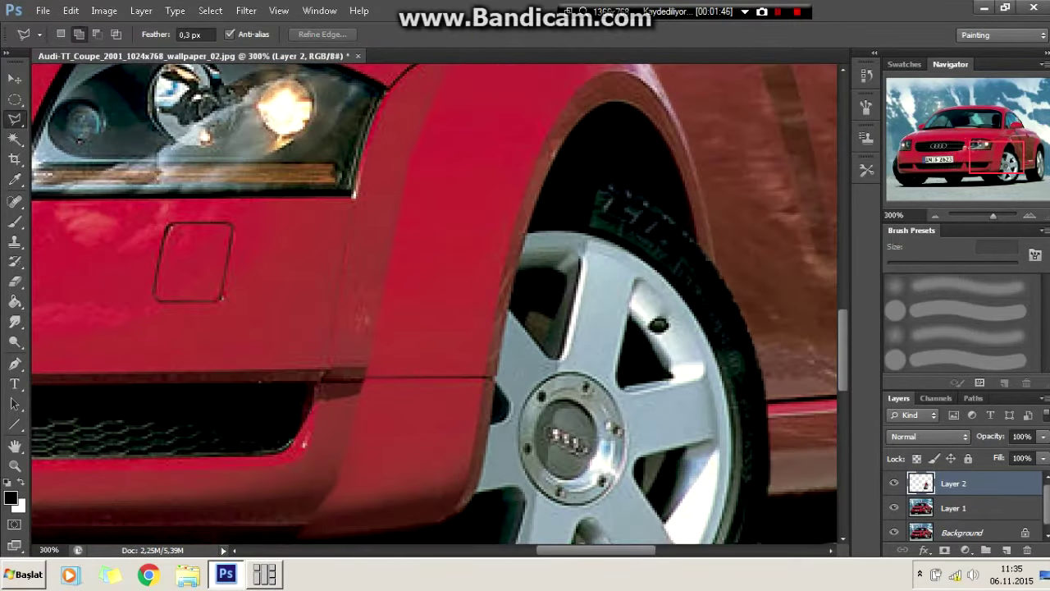
key(u)
drag(324, 380, 489, 379)
key(l)
scroll(328, 328, right, 5)
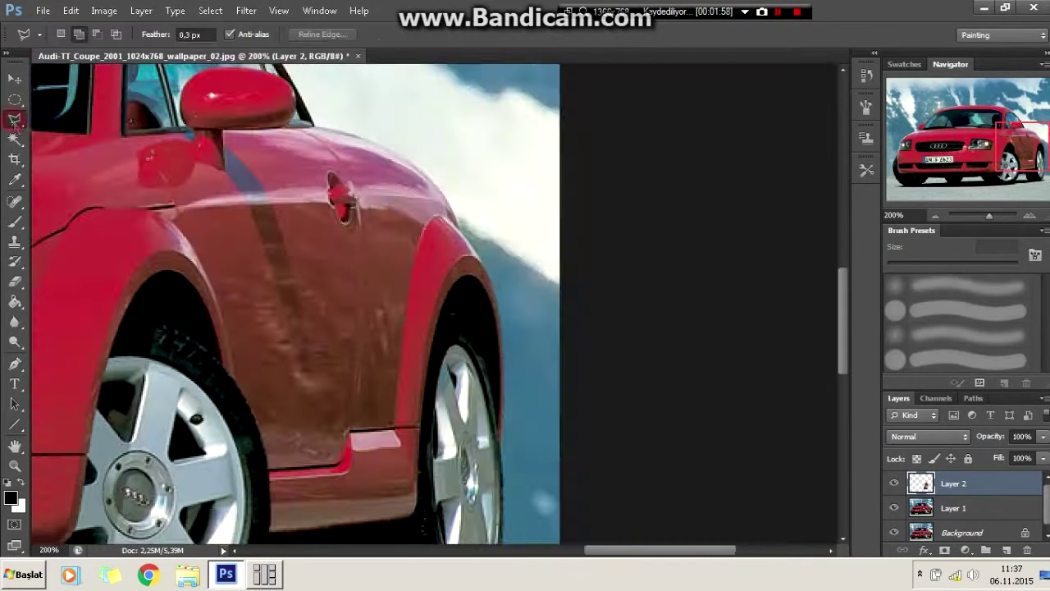
- Outline the rear wheel arch with the Polygonal Lasso, then view the whole car
scroll(329, 328, right, 2)
scroll(285, 422, down, 3)
scroll(386, 238, up, 3)
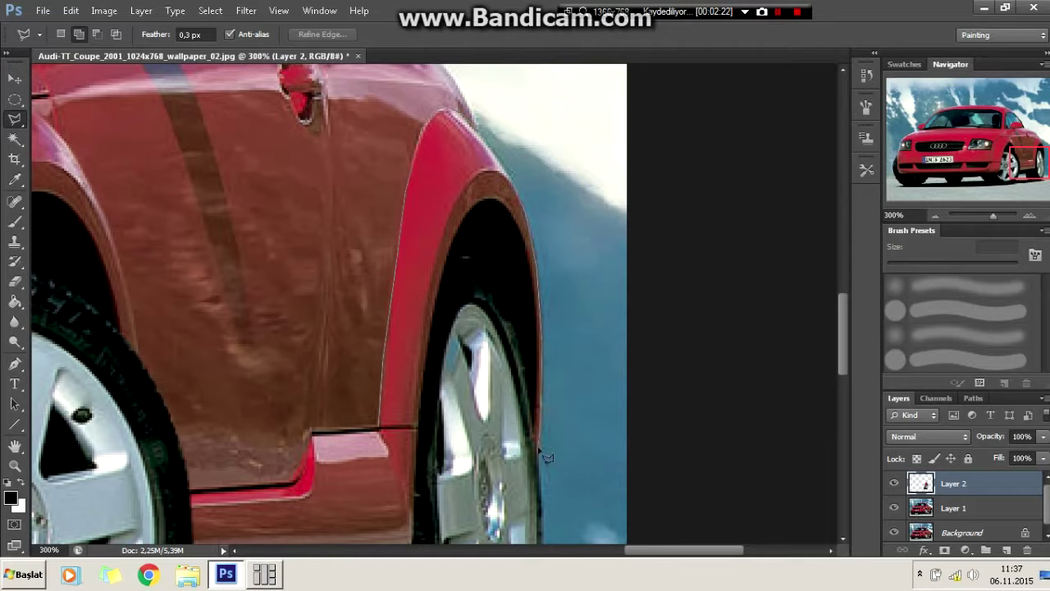
scroll(545, 456, down, 2)
scroll(548, 441, down, 3)
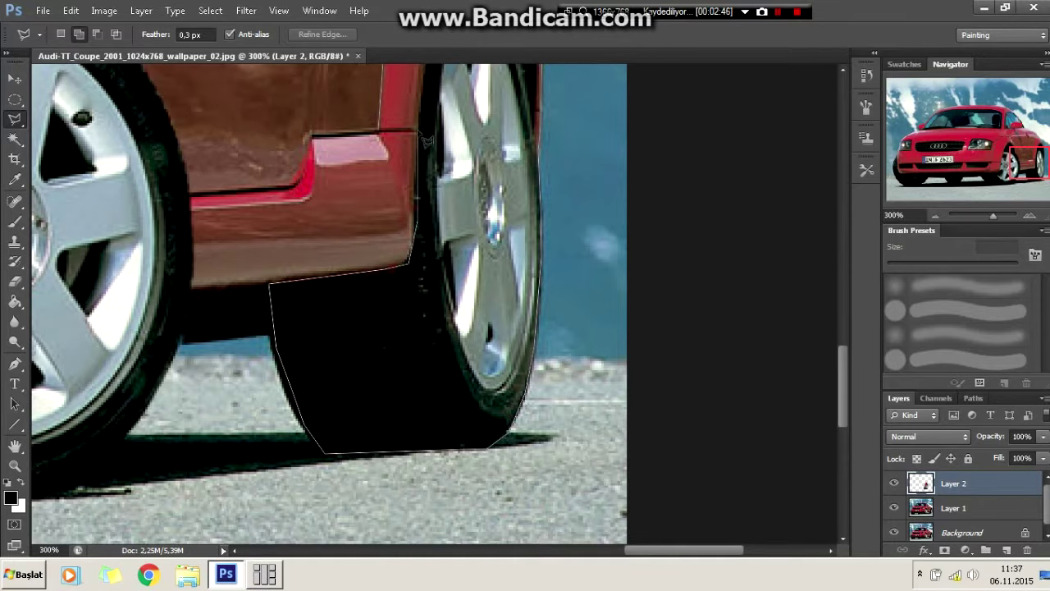
key(ctrl+z)
key(ctrl+1)
- Copy the rear arch from Layer 1 onto Layer 3 and nudge it right in Free Transform
key(alt+bracketleft)
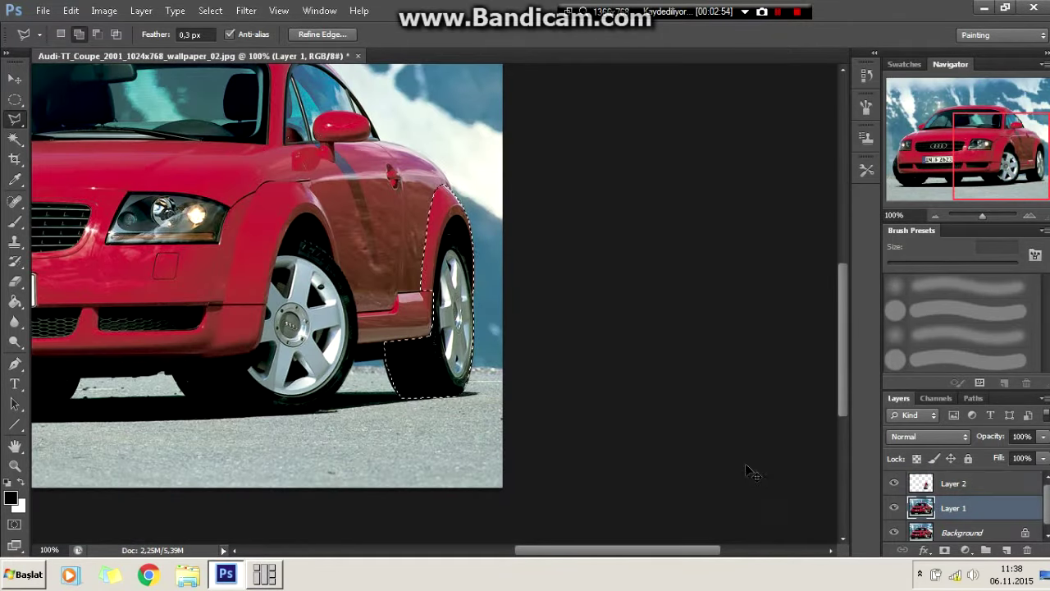
key(ctrl+j)
key(ctrl+t)
scroll(634, 359, up, 1)
scroll(633, 359, up, 1)
key(Right)
key(Right)
key(Right)
key(Right)
key(Right)
key(Right)
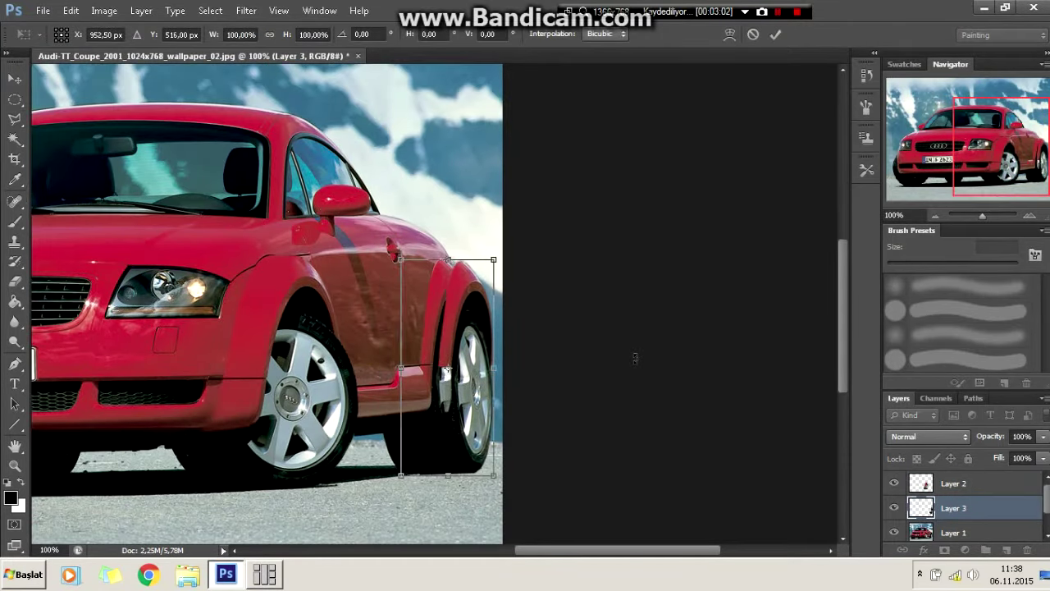
- Commit the widened rear fender and outline its inner seam
key(ctrl+plus)
key(ctrl+plus)
key(Return)
key(ctrl+plus)
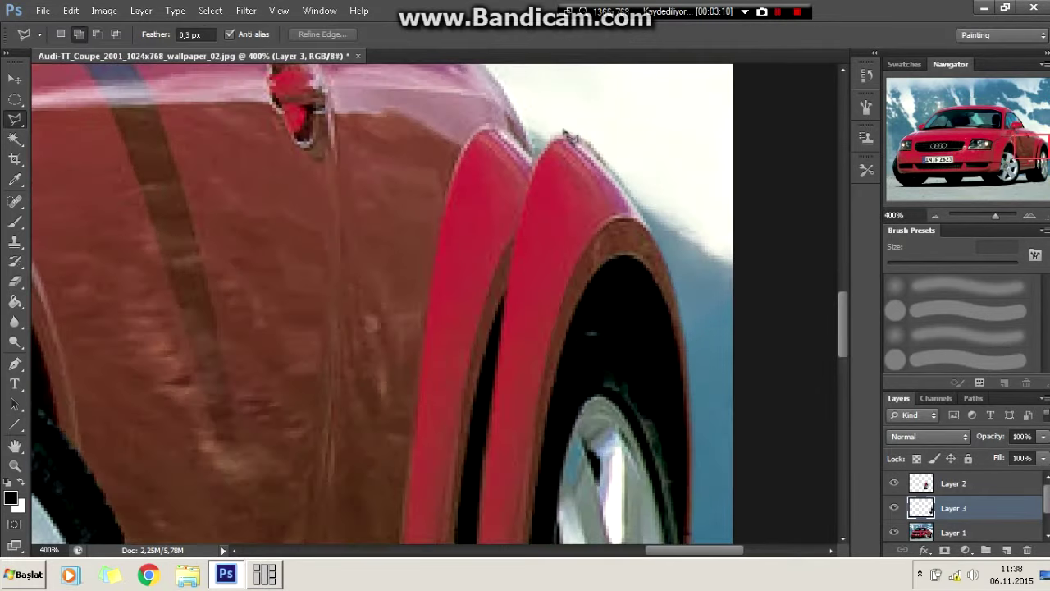
scroll(496, 131, down, 4)
click(432, 416)
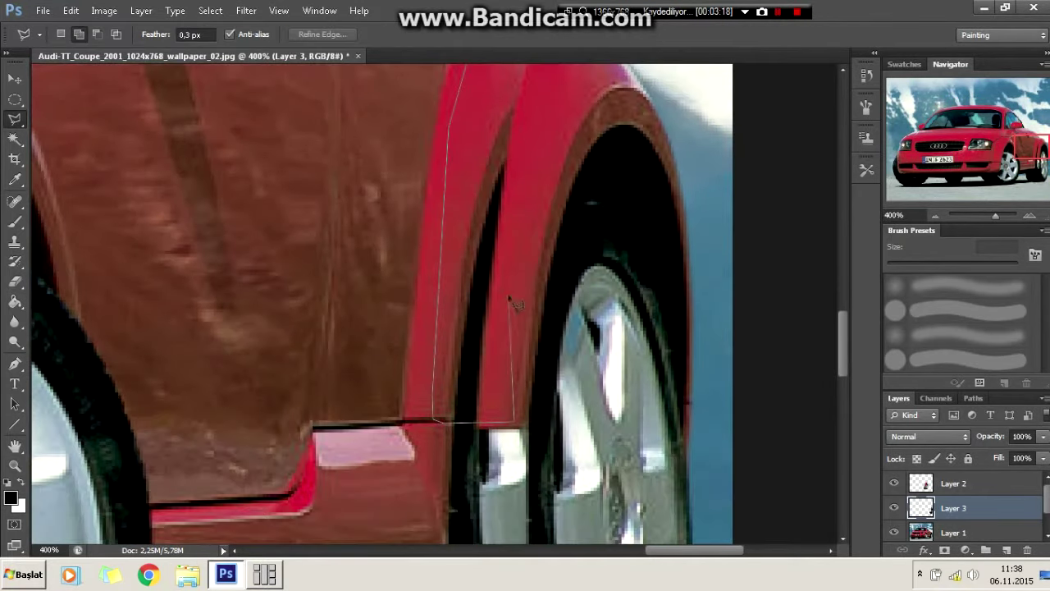
double_click(508, 299)
scroll(508, 298, up, 3)
- Smudge the dark streak along the rear fender seam into the red paint
key(ctrl+minus)
right_click(15, 322)
click(57, 353)
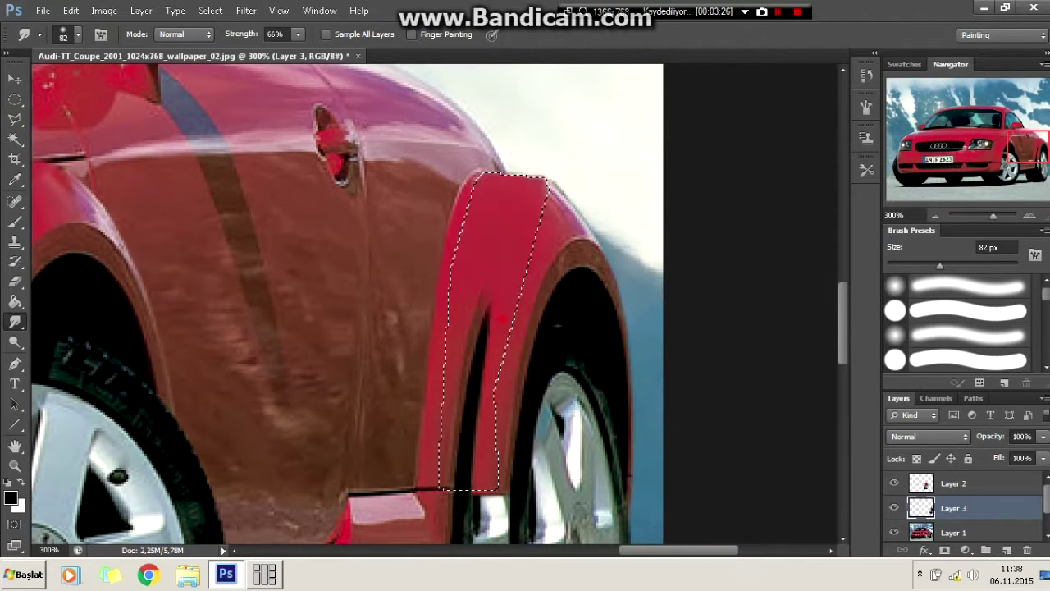
drag(499, 320, 472, 460)
drag(525, 221, 505, 459)
mouse_move(534, 180)
mouse_down()
mouse_move(509, 443)
mouse_move(504, 435)
mouse_up()
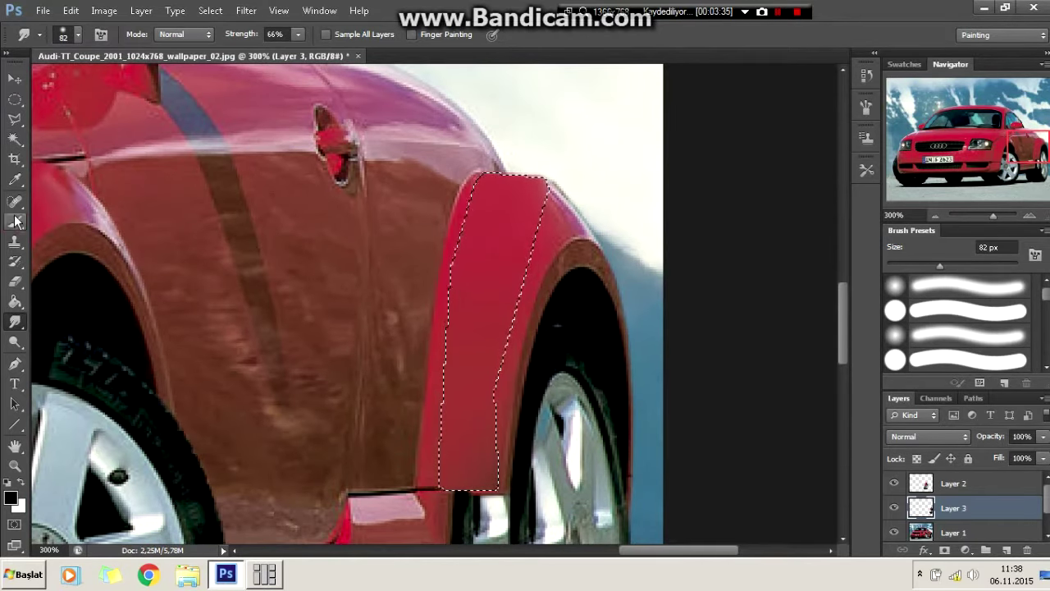
- Set the Brush to white with a smaller size for the fender highlight
click(15, 220)
click(10, 497)
click(978, 148)
scroll(556, 129, up, 3)
click(64, 33)
drag(66, 83, 47, 83)
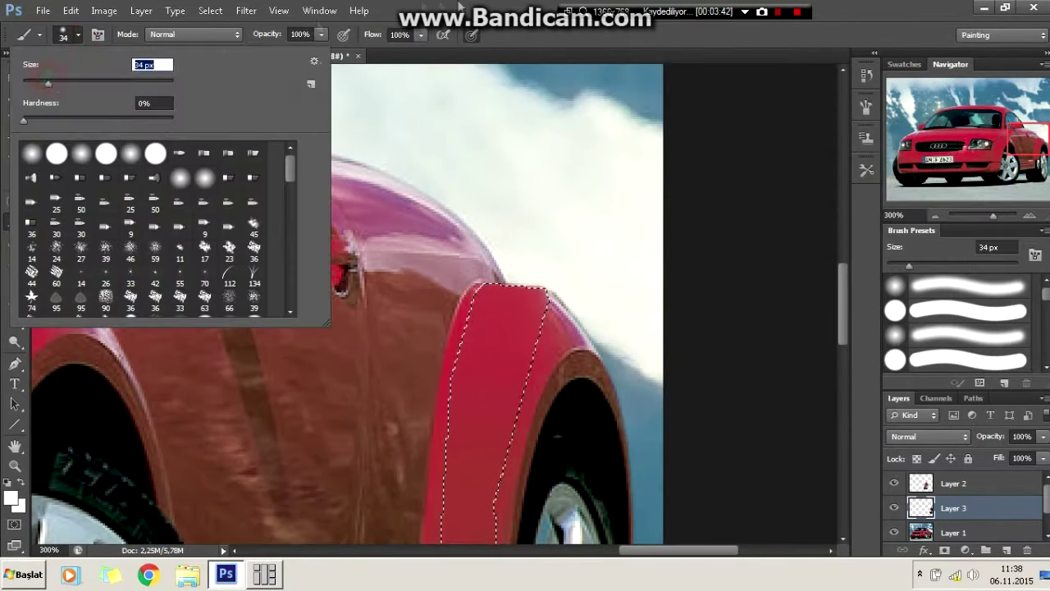
key(Return)
- Deselect the fender and shrink the Smudge brush to 11 px
key(l)
key(ctrl+d)
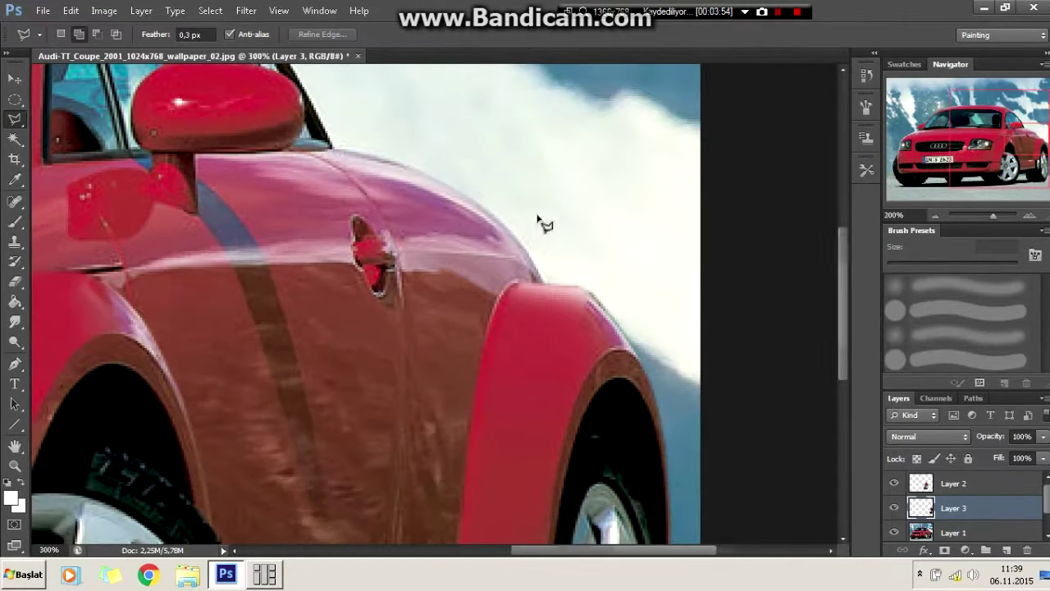
key(r)
click(63, 34)
drag(31, 85, 27, 84)
key(Return)
scroll(495, 340, down, 3)
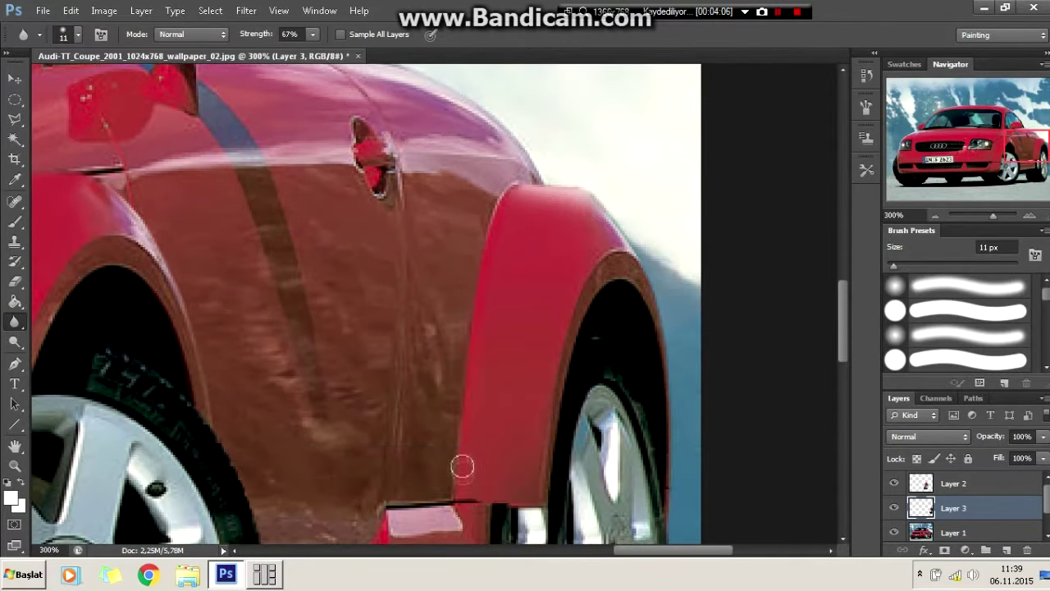
- Extend the door sill line with two straight Line strokes, then view the whole car
key(ctrl+plus)
scroll(575, 394, down, 5)
key(u)
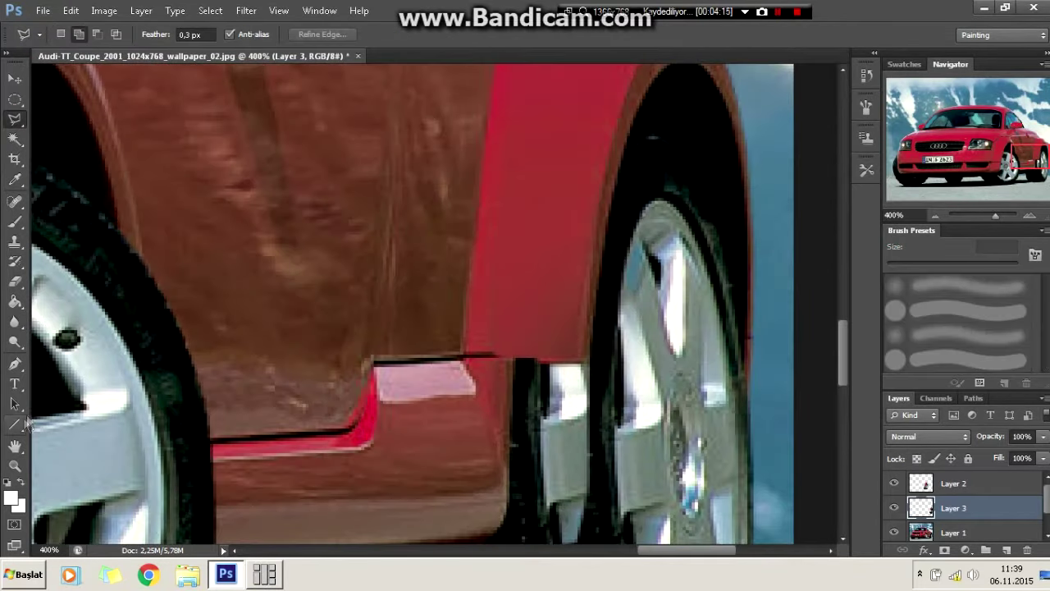
drag(464, 355, 589, 357)
drag(476, 354, 587, 356)
key(l)
scroll(182, 238, down, 2)
key(ctrl+1)
key(alt+bracketleft)
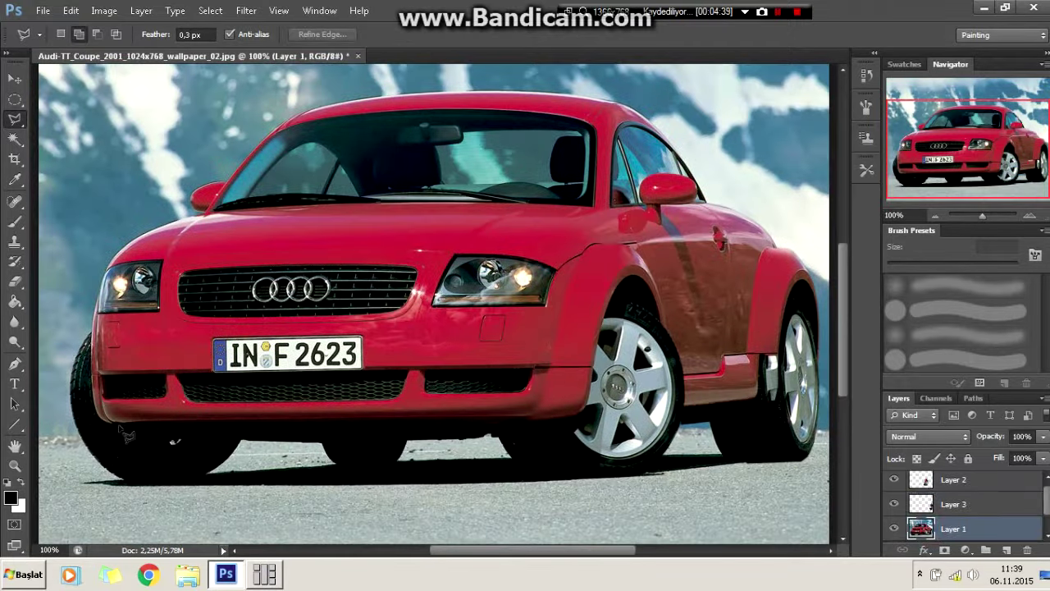
- Zoom to the front wheel and paint the road under the bumper black with a brush preset
key(ctrl+plus)
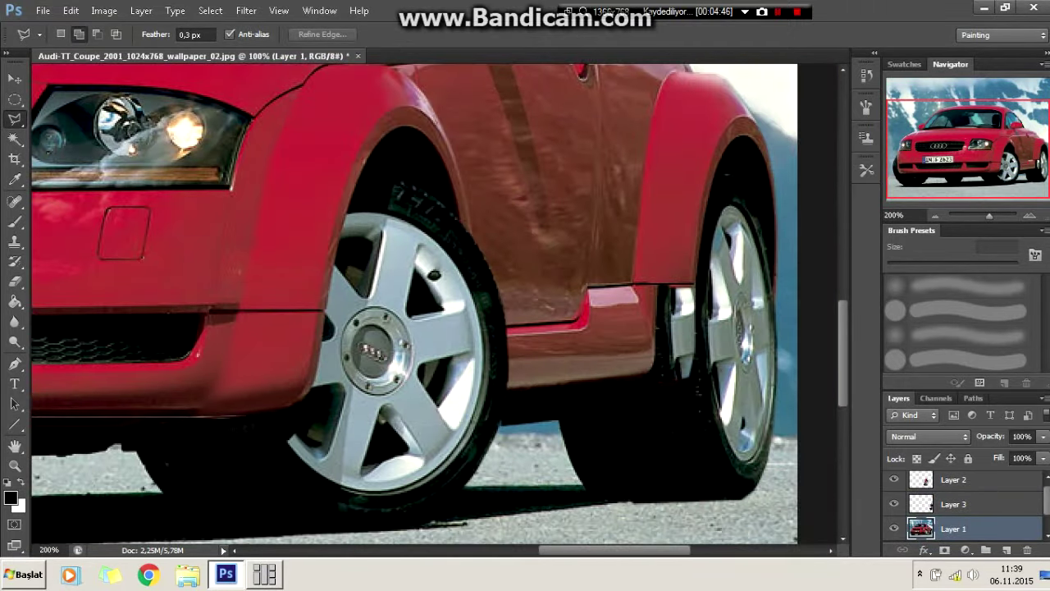
key(ctrl+plus)
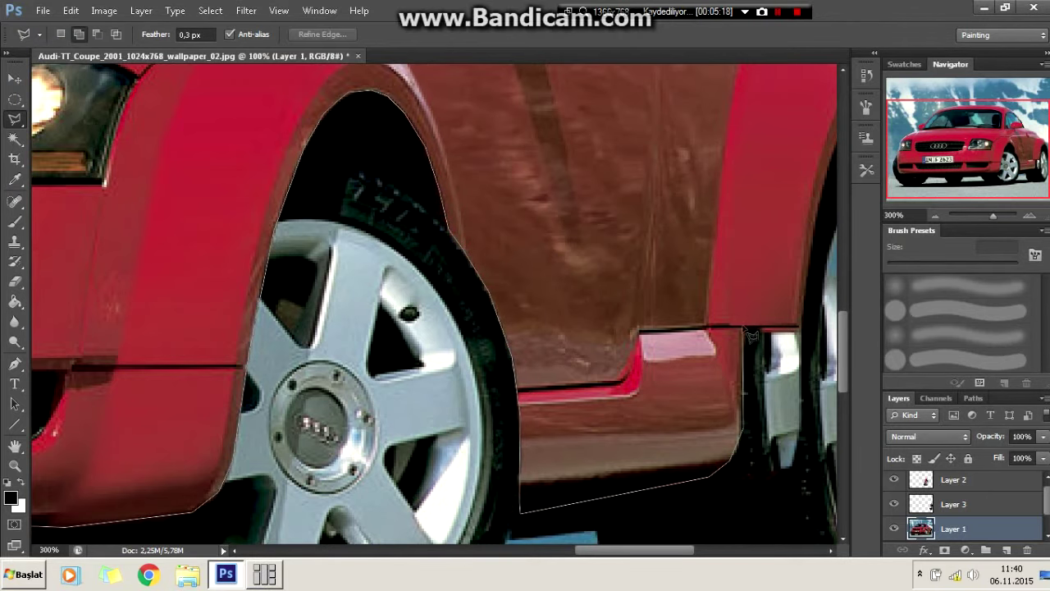
drag(812, 310, 572, 416)
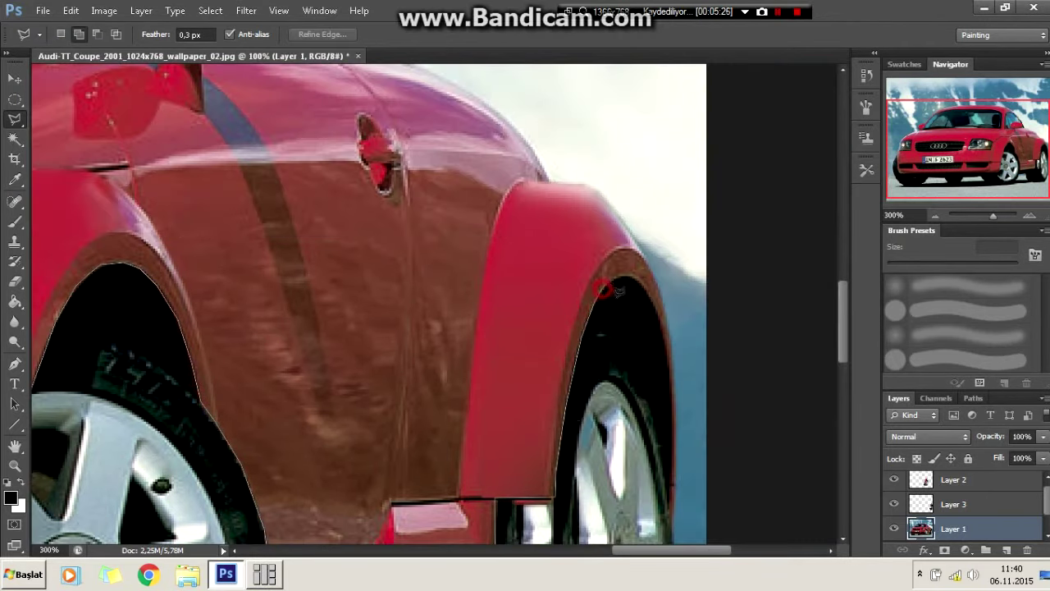
scroll(674, 518, down, 4)
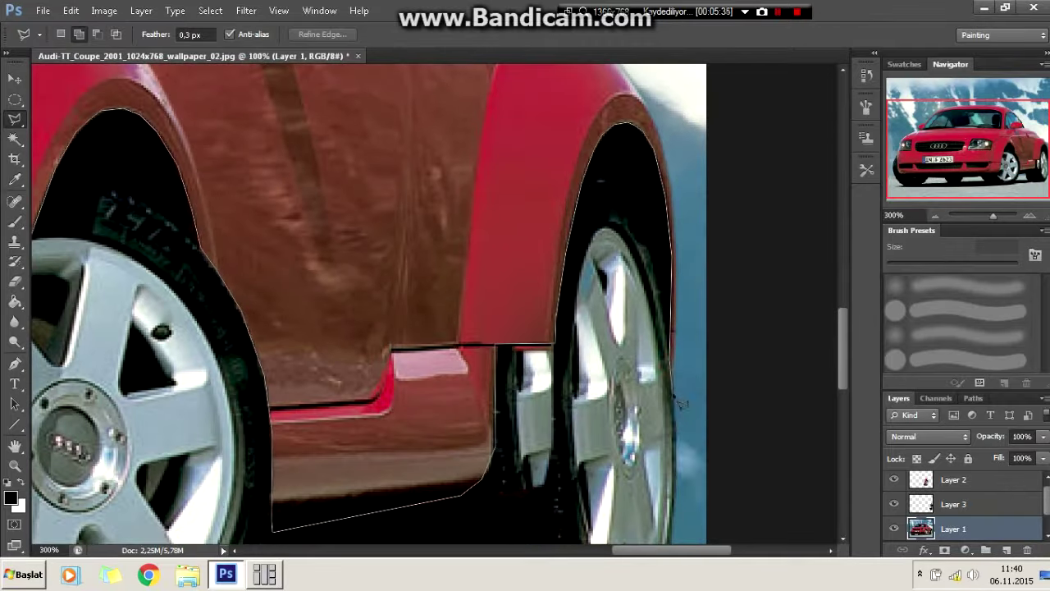
scroll(683, 475, down, 4)
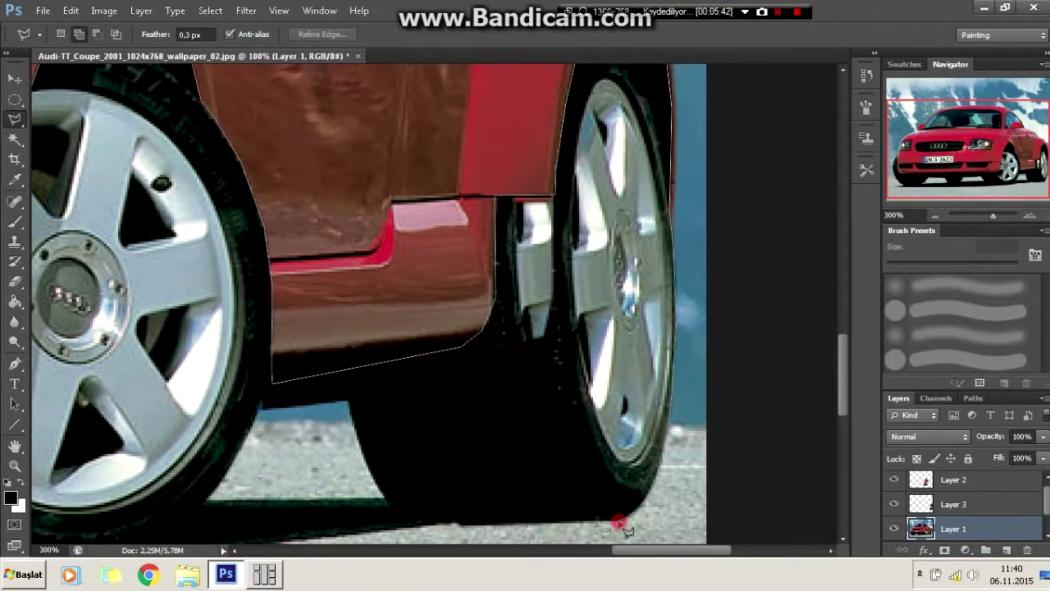
scroll(625, 529, left, 3)
scroll(411, 459, left, 3)
scroll(293, 433, left, 3)
scroll(175, 433, left, 3)
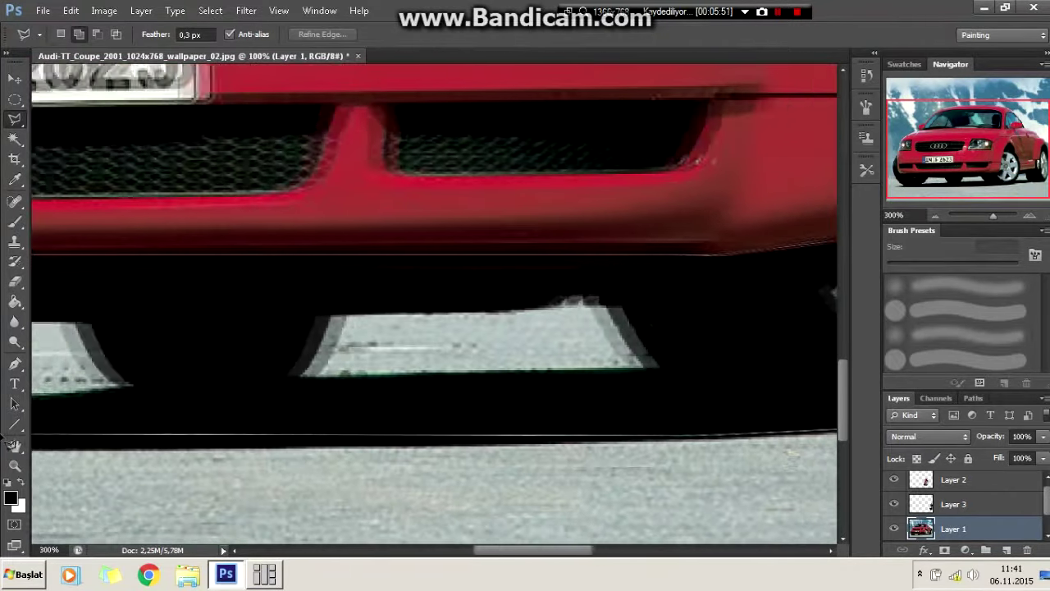
scroll(123, 410, left, 2)
scroll(233, 391, down, 2)
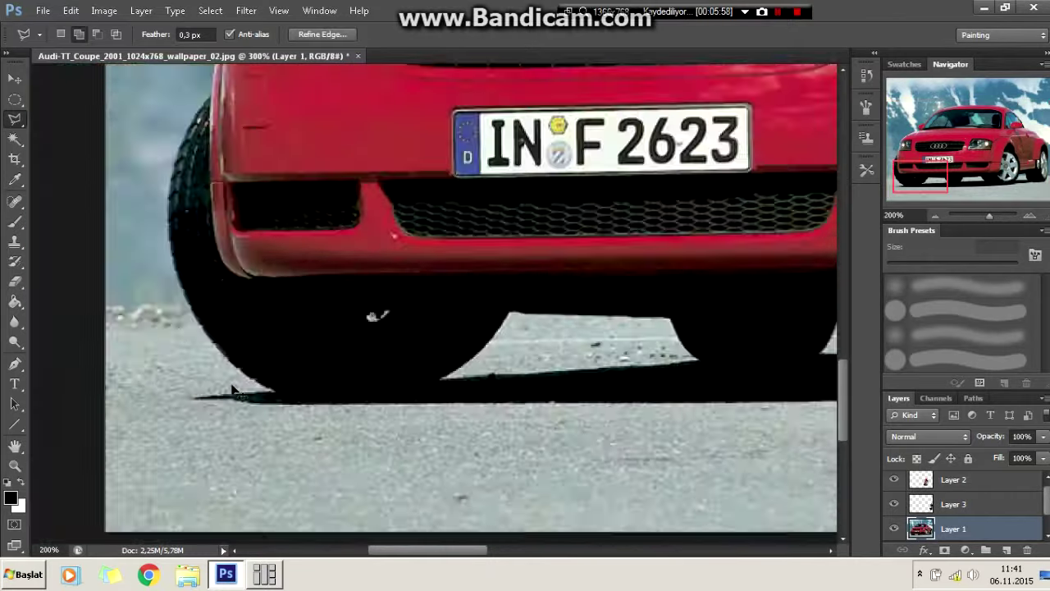
scroll(233, 391, down, 2)
key(b)
click(70, 34)
key(Return)
drag(316, 439, 337, 439)
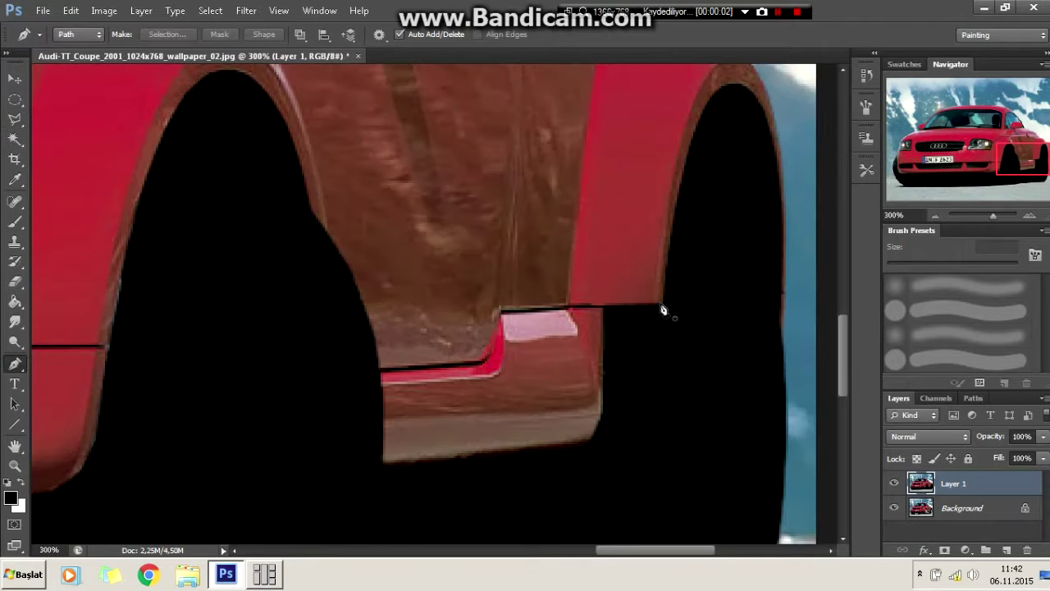
- Pen-outline the sill extension by the rear wheel and smudge red paint into it
click(662, 304)
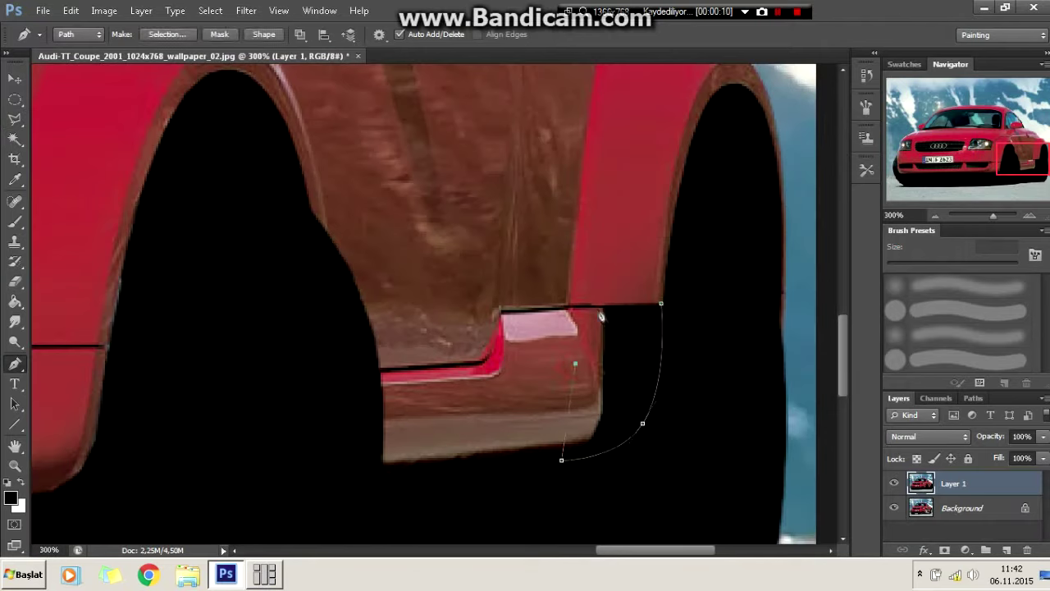
click(661, 304)
click(615, 159)
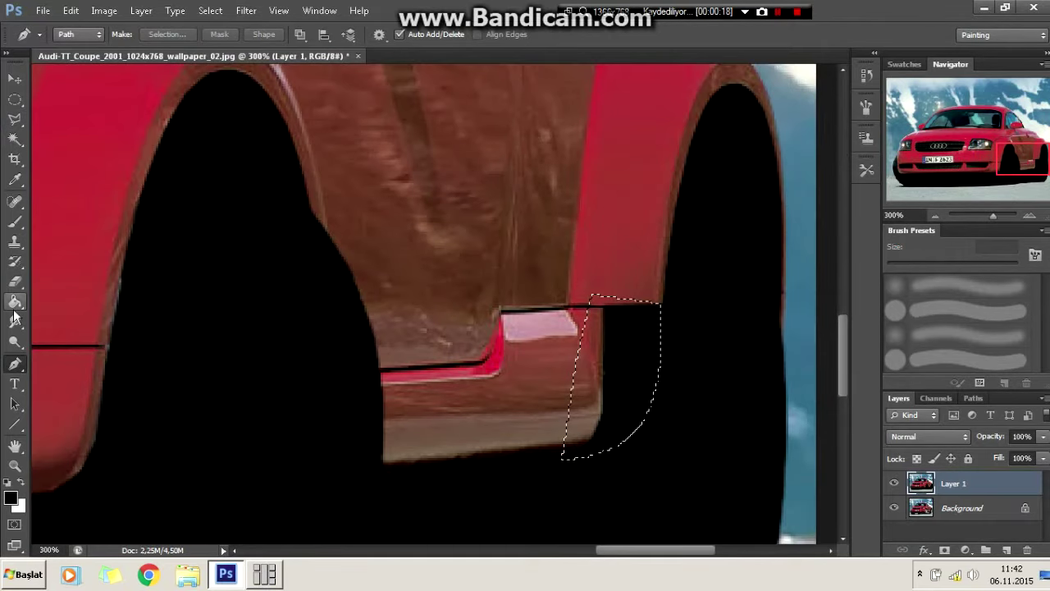
click(15, 322)
drag(640, 329, 561, 381)
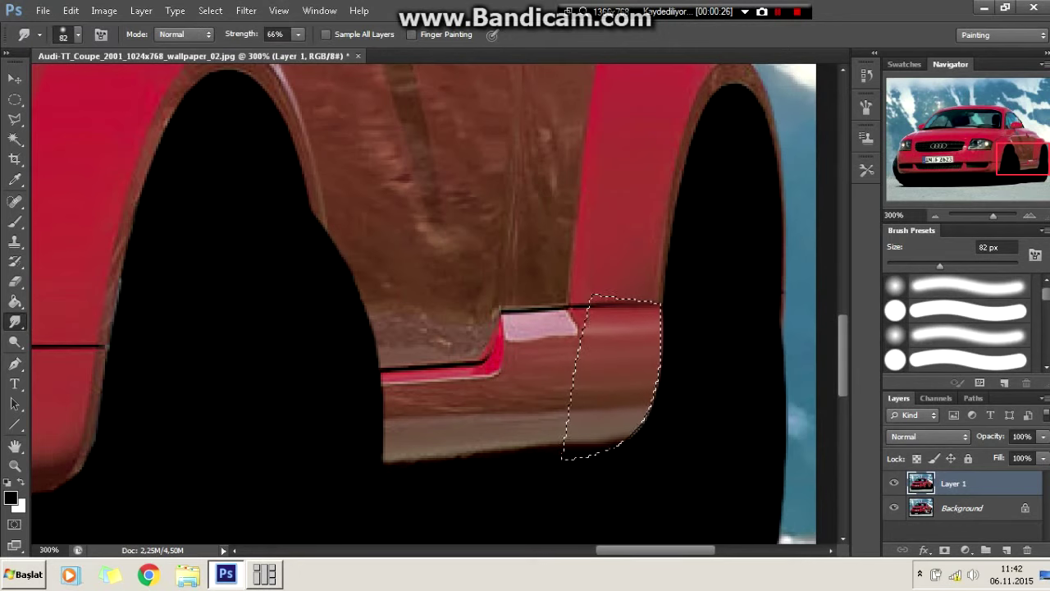
key(l)
key(ctrl+d)
- Draw a thin dark line along the sill top and soften it with Blur
key(ctrl+minus)
key(ctrl+plus)
key(u)
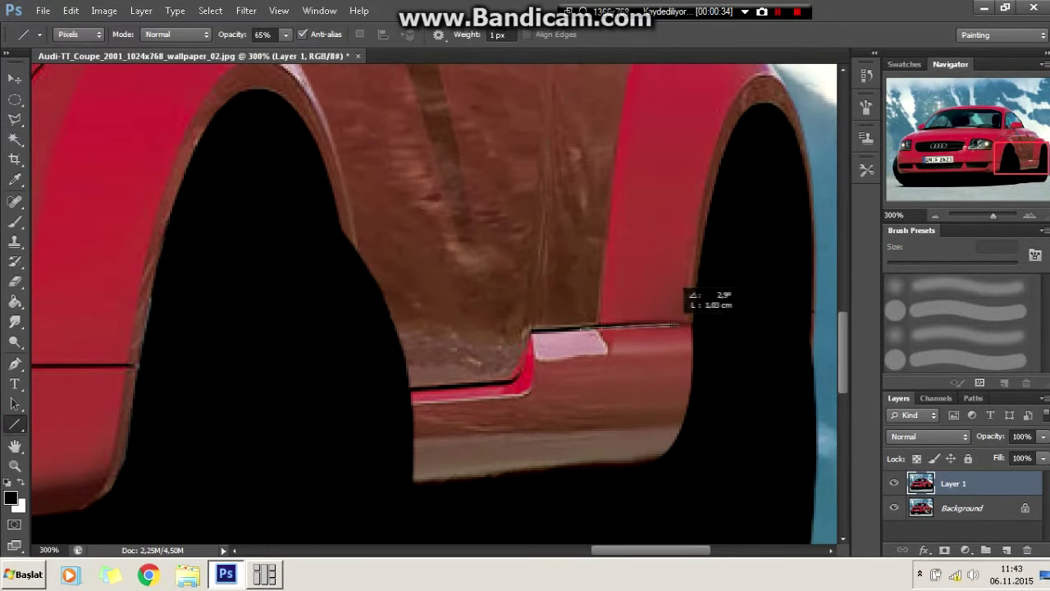
drag(532, 331, 696, 322)
click(14, 322)
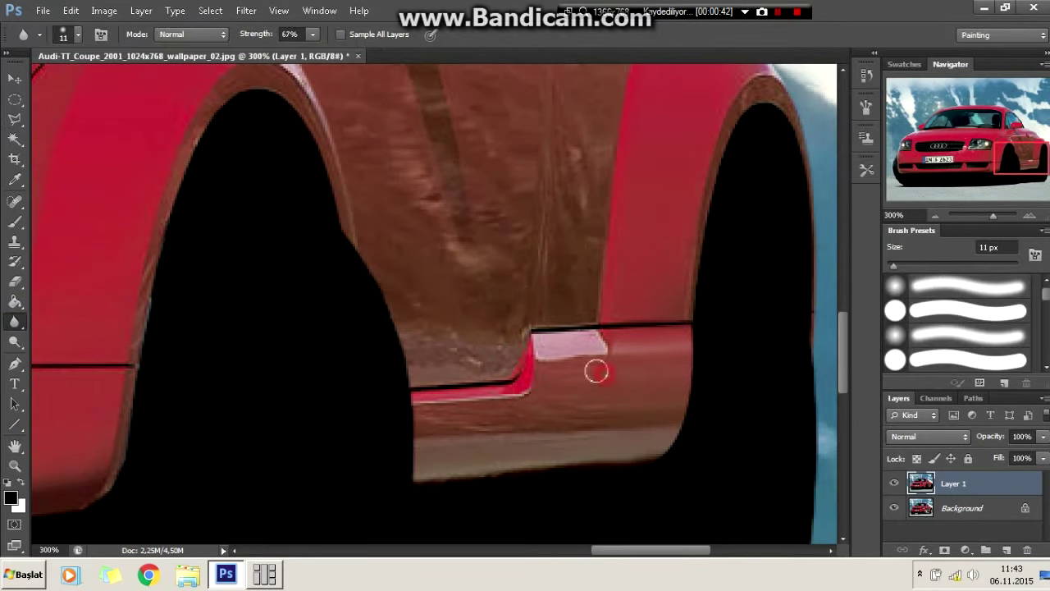
key(ctrl+minus)
key(ctrl+minus)
key(ctrl+minus)
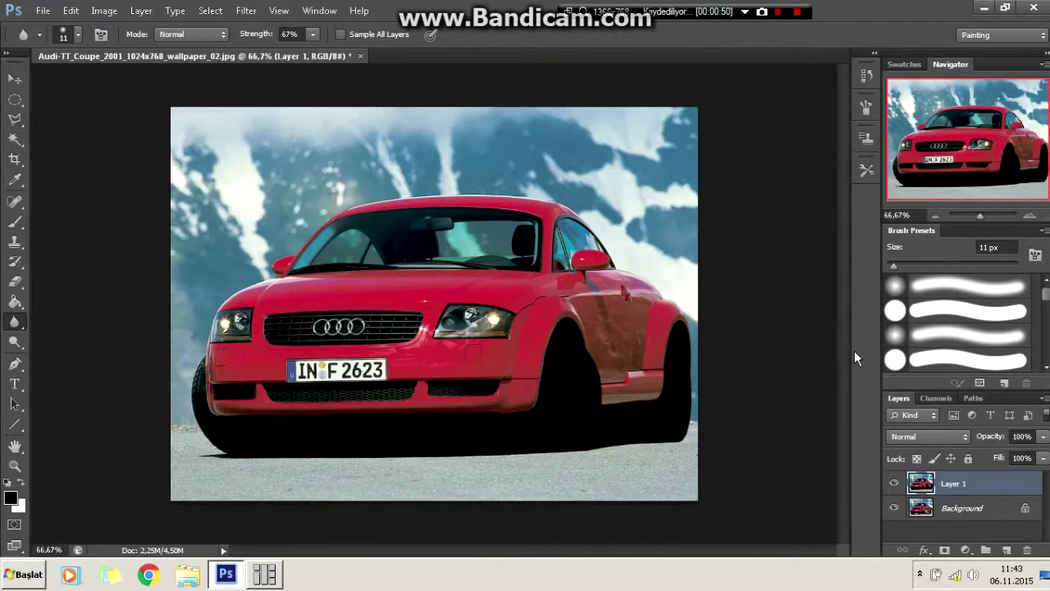
key(ctrl+plus)
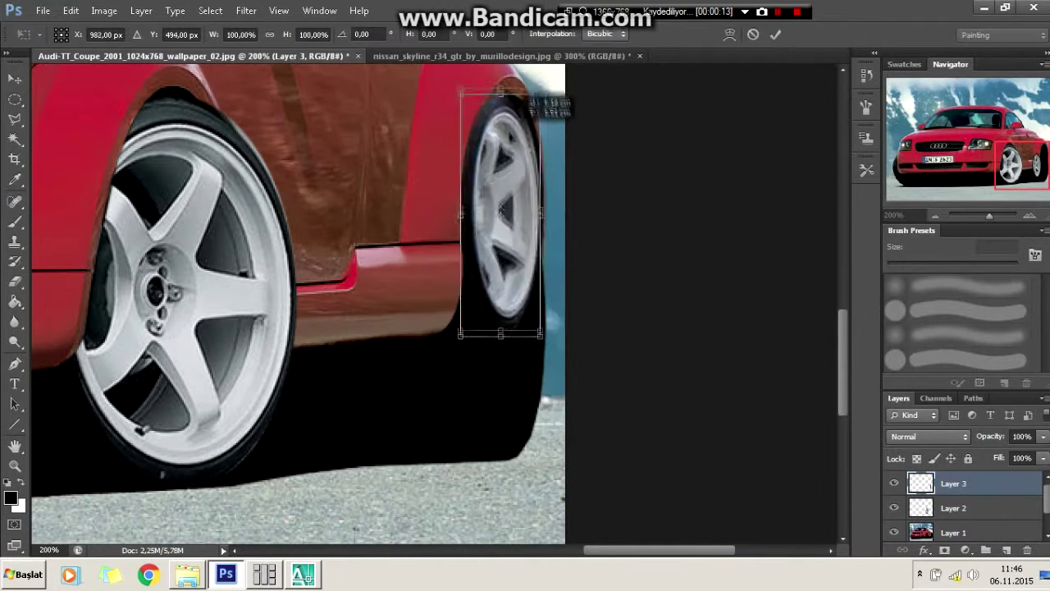
- Stretch the pasted Skyline wheel taller and wider to fill the rear arch, then commit
drag(501, 335, 501, 447)
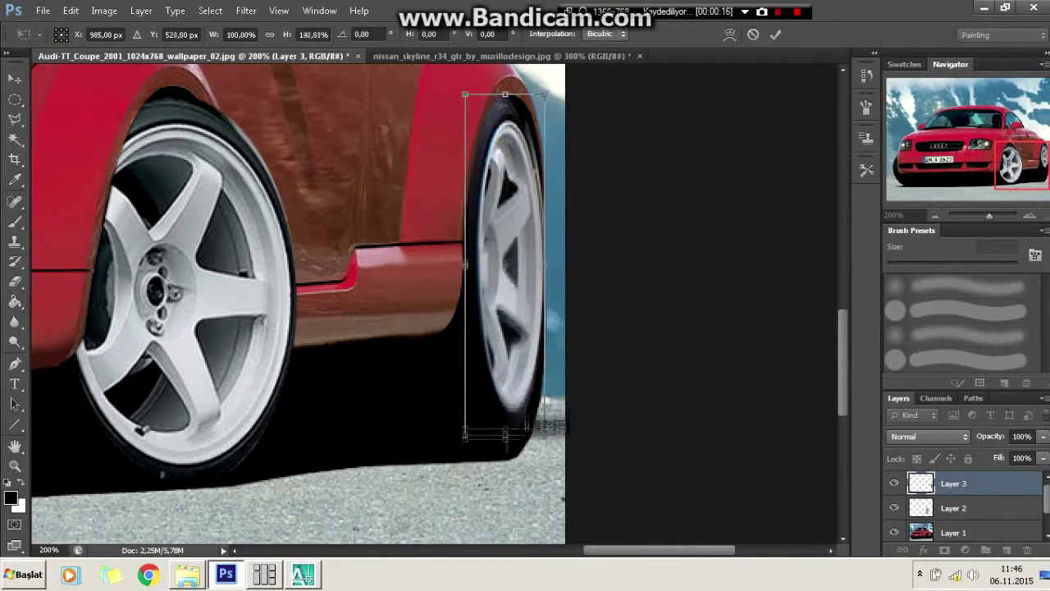
drag(460, 274, 451, 274)
drag(542, 274, 551, 274)
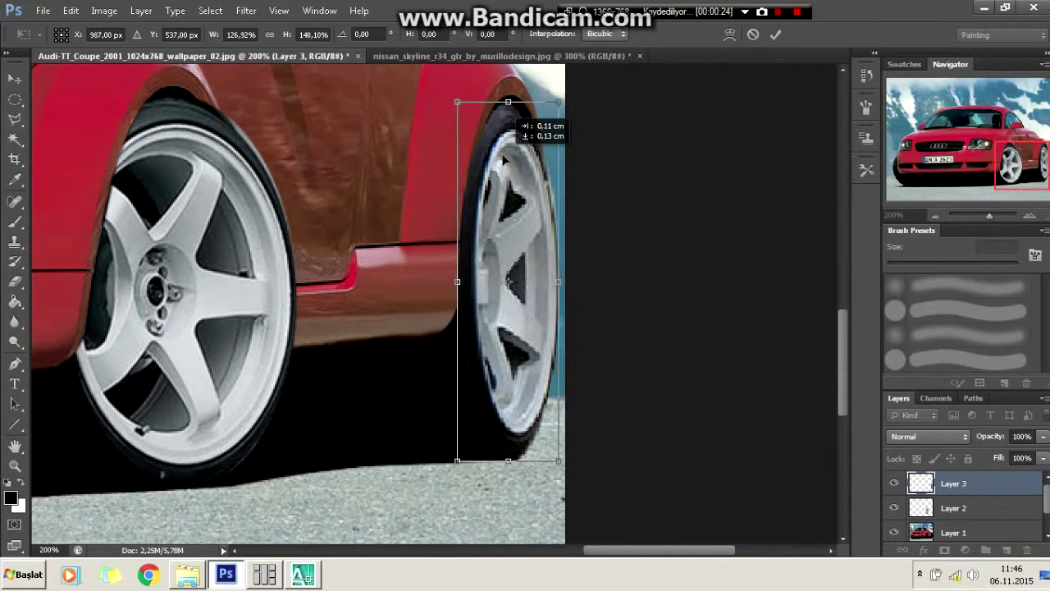
drag(504, 135, 507, 138)
click(775, 33)
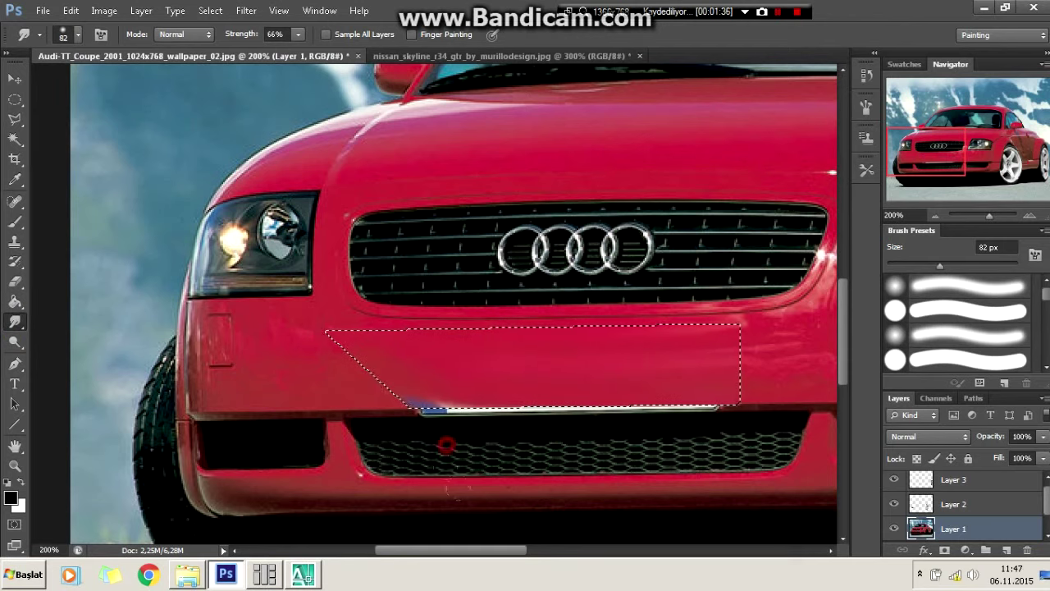
- Drop the bumper selection and switch to a smaller Blur brush
key(ctrl+d)
right_click(15, 321)
click(66, 320)
click(78, 35)
key(Return)
- Polygonal-lasso around the lower grille and front-left tyre with its shadow
key(l)
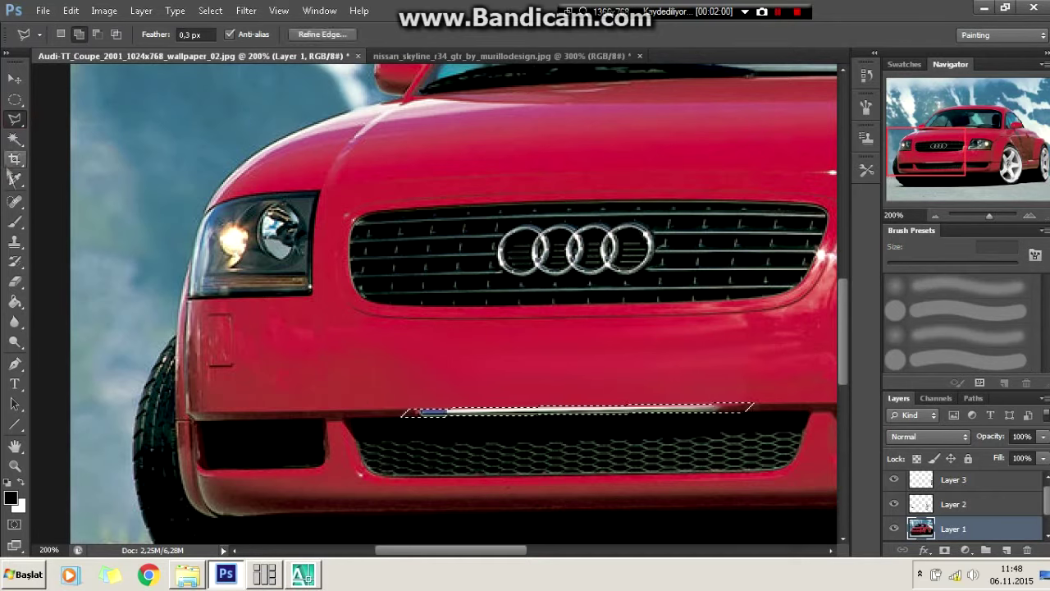
click(808, 413)
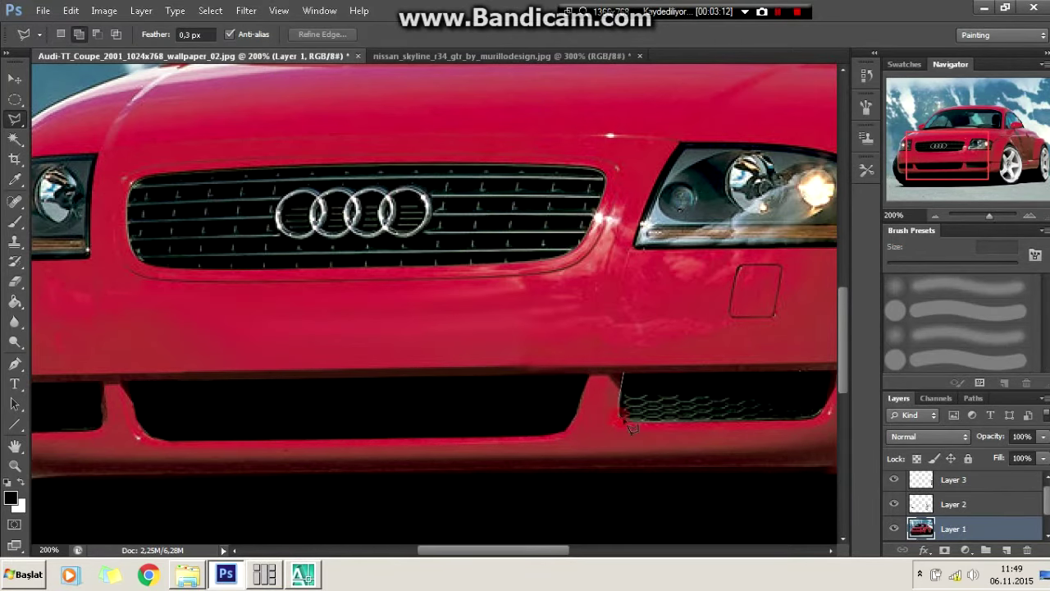
click(827, 413)
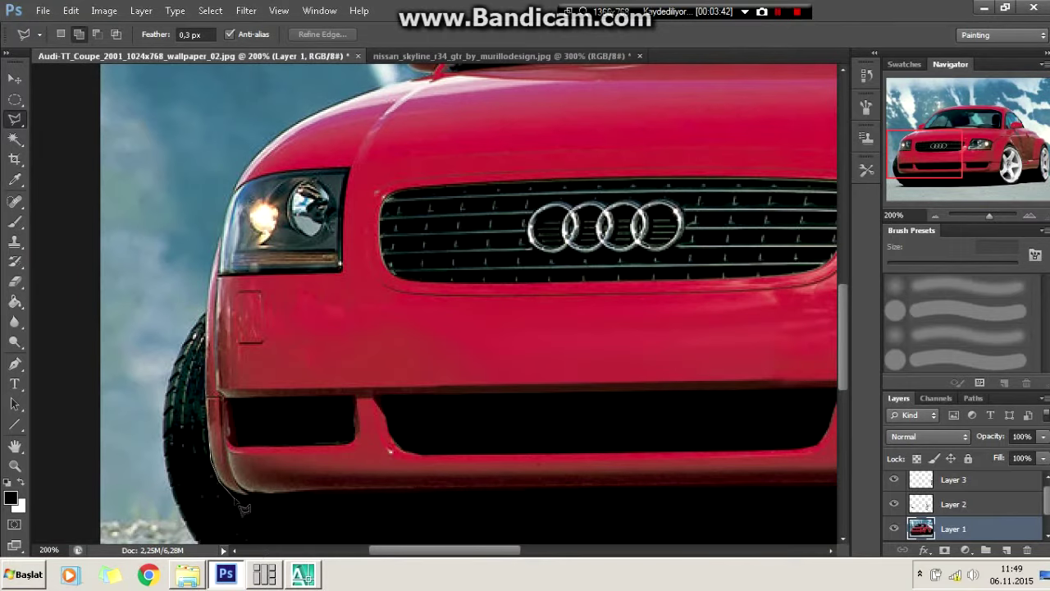
click(212, 476)
scroll(244, 509, down, 3)
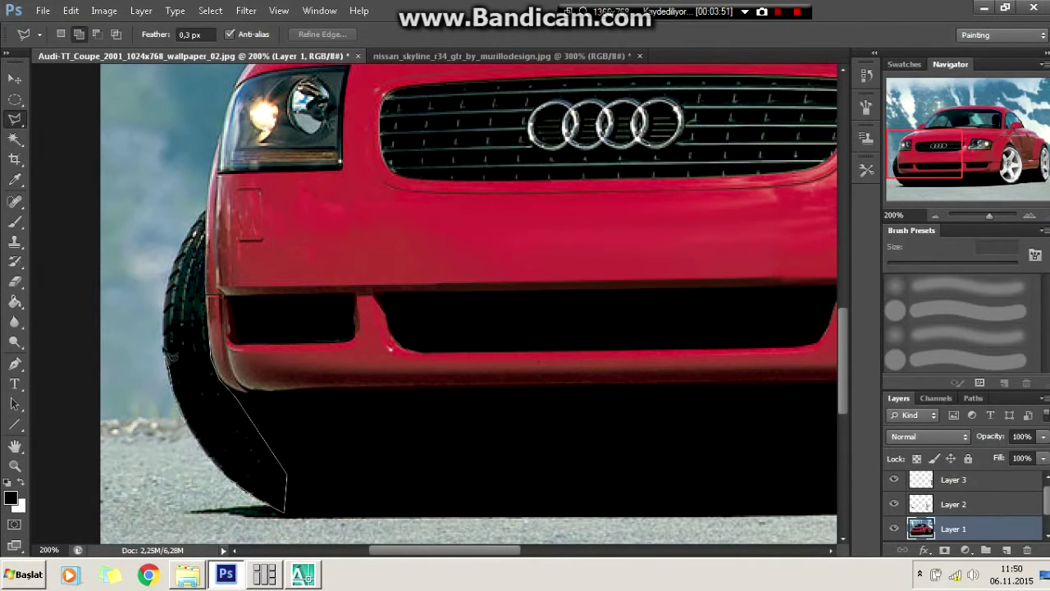
right_click(225, 102)
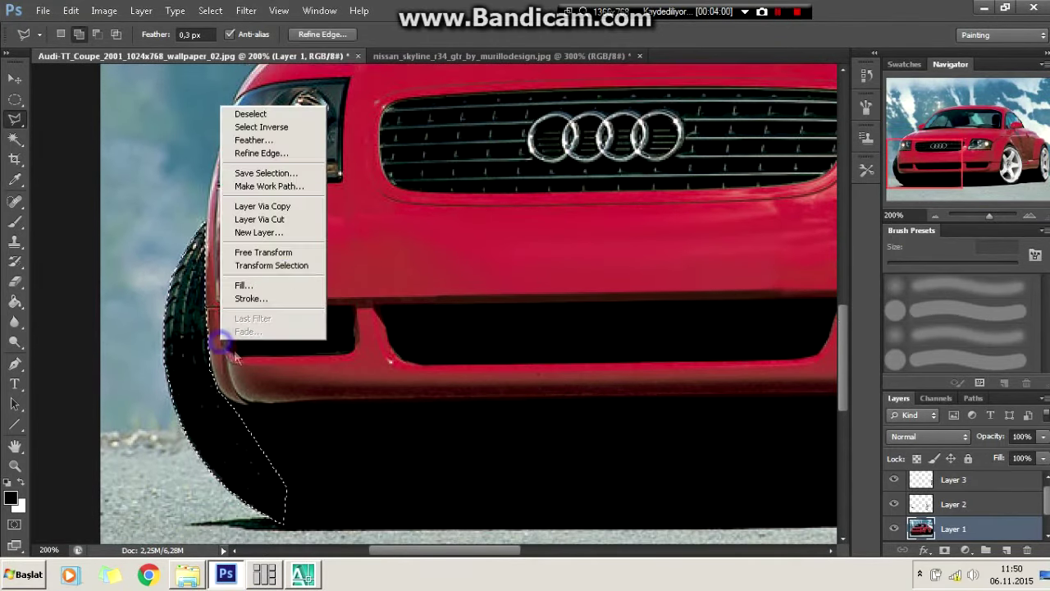
- Free Transform the front-left tyre upward to about 112% height and commit
click(262, 249)
drag(225, 216, 232, 181)
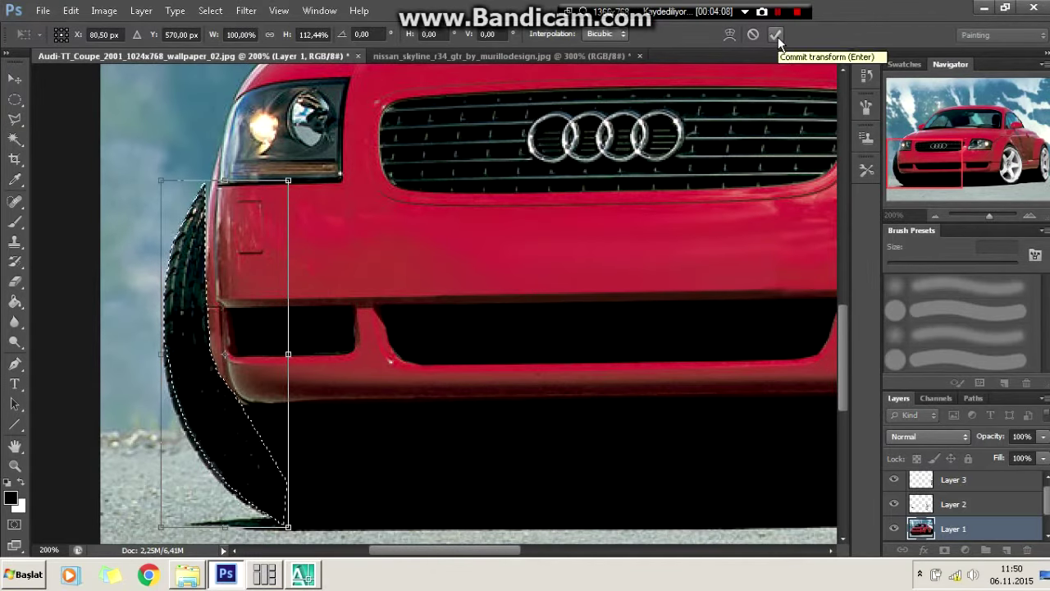
key(ctrl+minus)
click(778, 37)
- Zoom in on the front-left bumper corner, switch to Smudge, then back to the Polygonal Lasso
key(ctrl+plus)
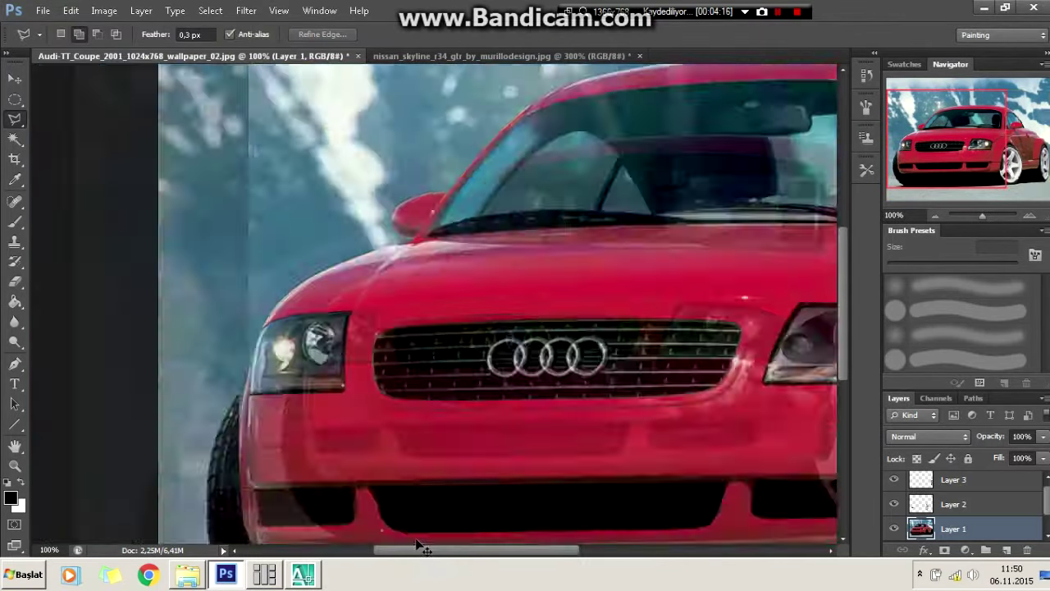
key(ctrl+plus)
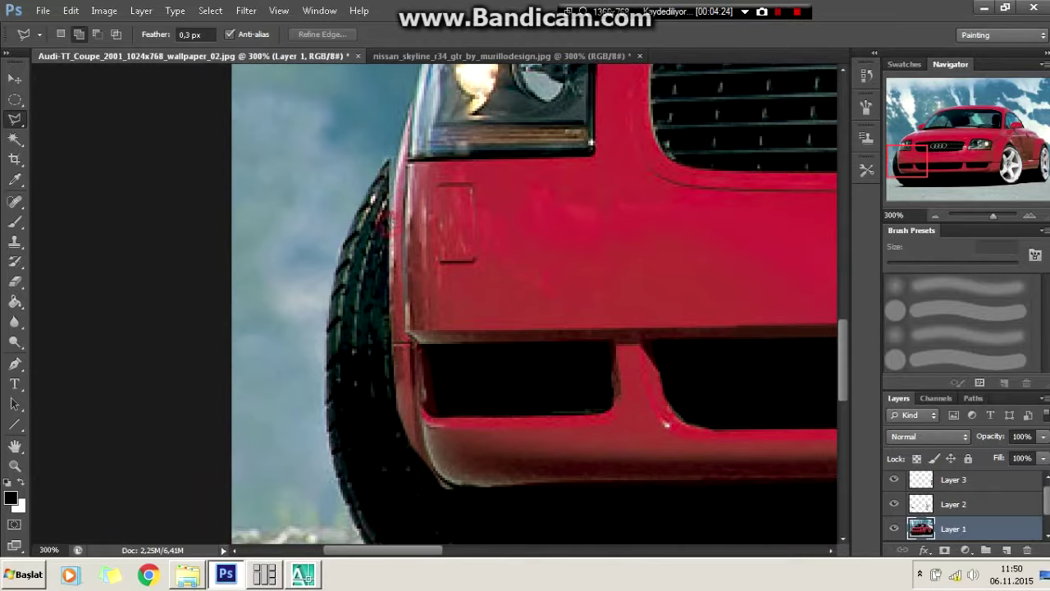
right_click(14, 322)
click(58, 359)
click(23, 123)
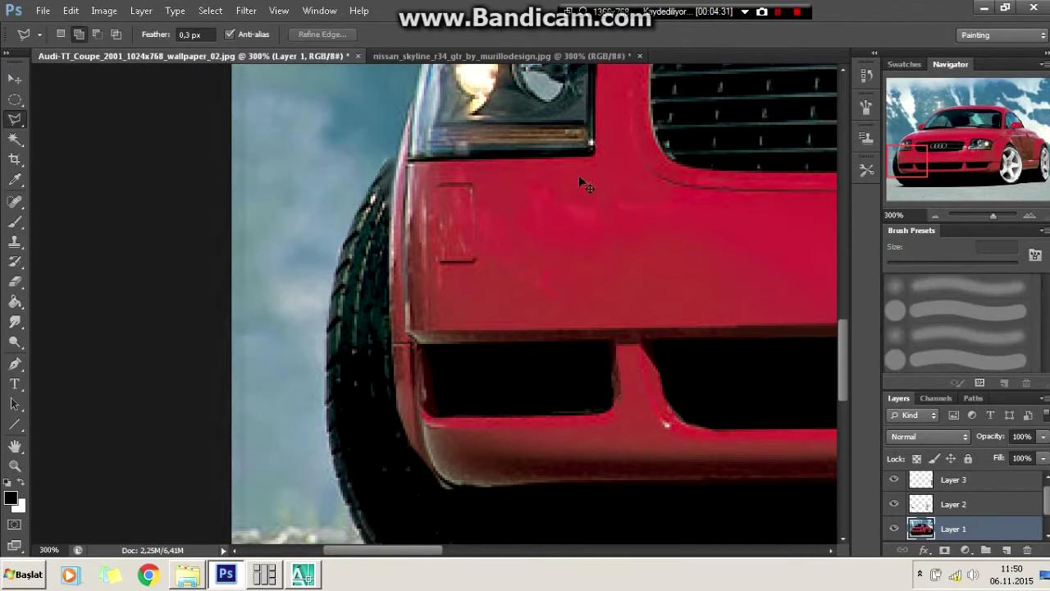
key(ctrl+minus)
key(ctrl+minus)
key(ctrl+minus)
key(ctrl+plus)
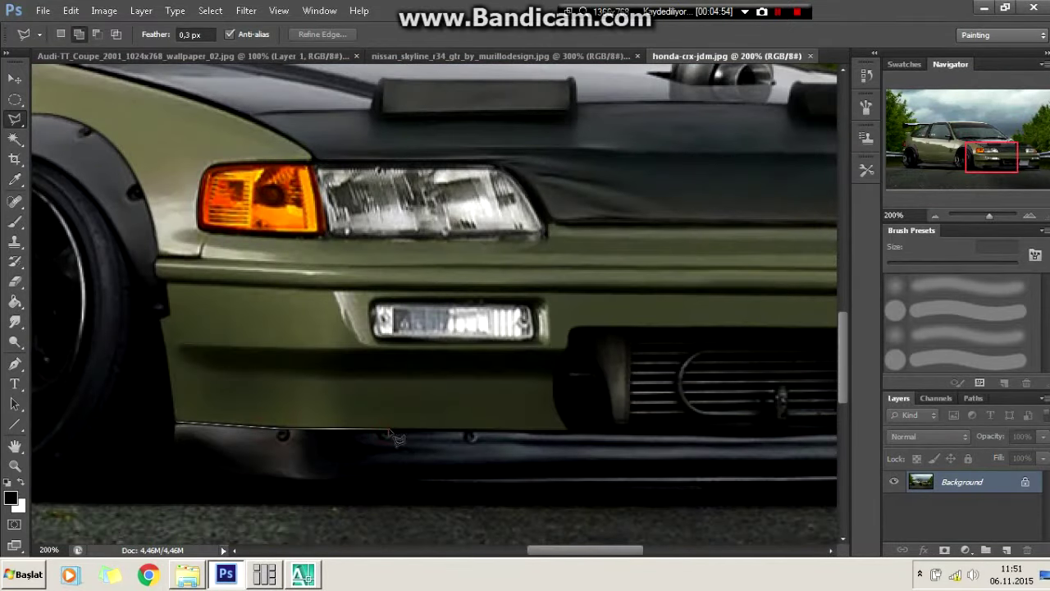
- Outline the Honda's black front lip with the Polygonal Lasso and copy it
scroll(492, 437, right, 4)
scroll(599, 437, right, 4)
scroll(702, 435, right, 4)
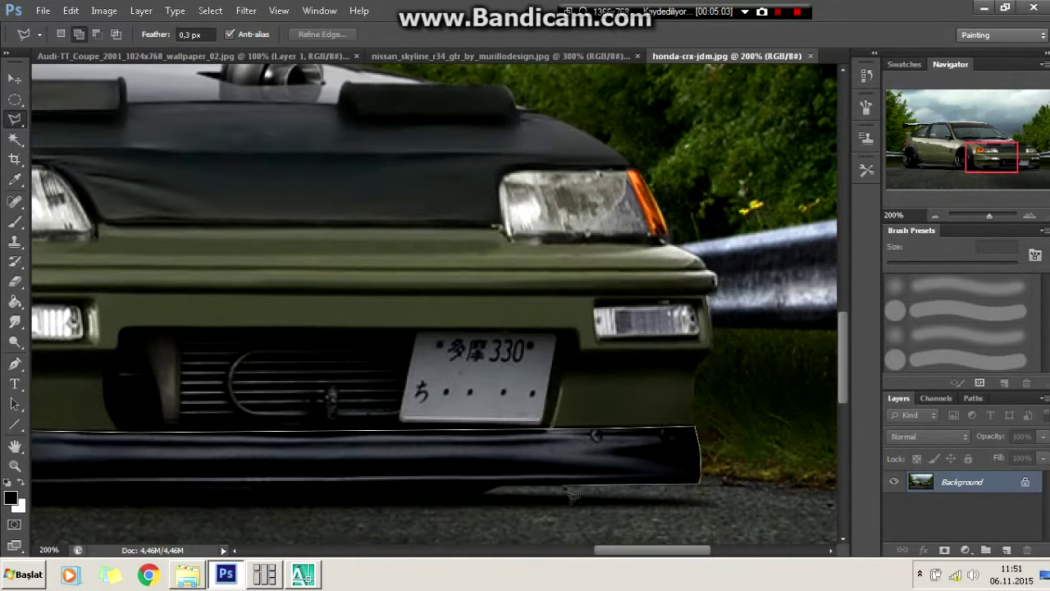
scroll(410, 484, left, 10)
scroll(206, 476, left, 5)
click(126, 473)
click(131, 425)
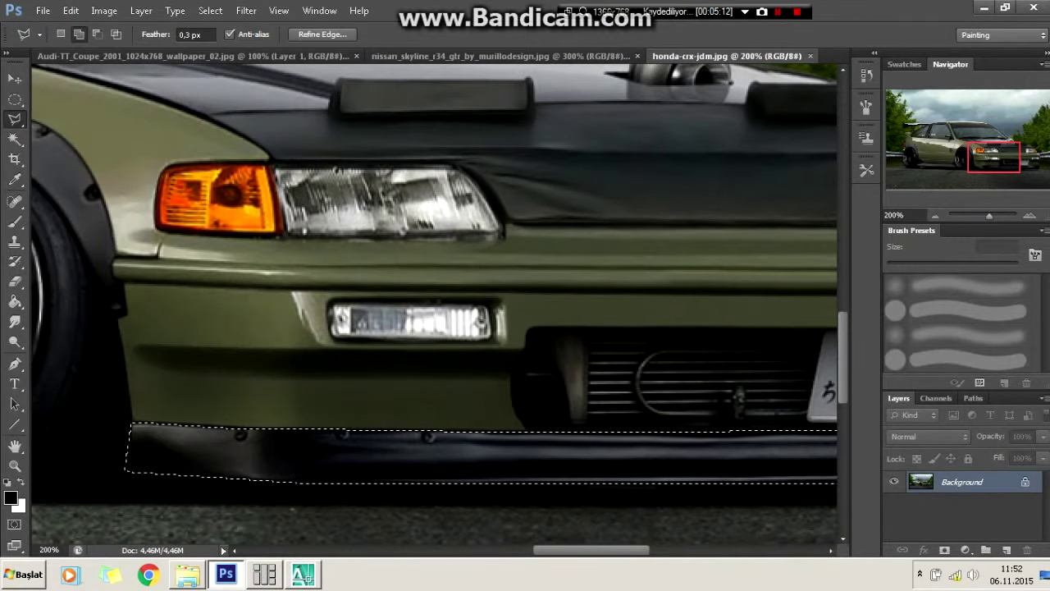
key(ctrl+c)
- Paste the lip into the Audi as a new layer, flipped horizontally
click(197, 55)
key(ctrl+v)
key(ctrl+t)
right_click(469, 304)
click(515, 541)
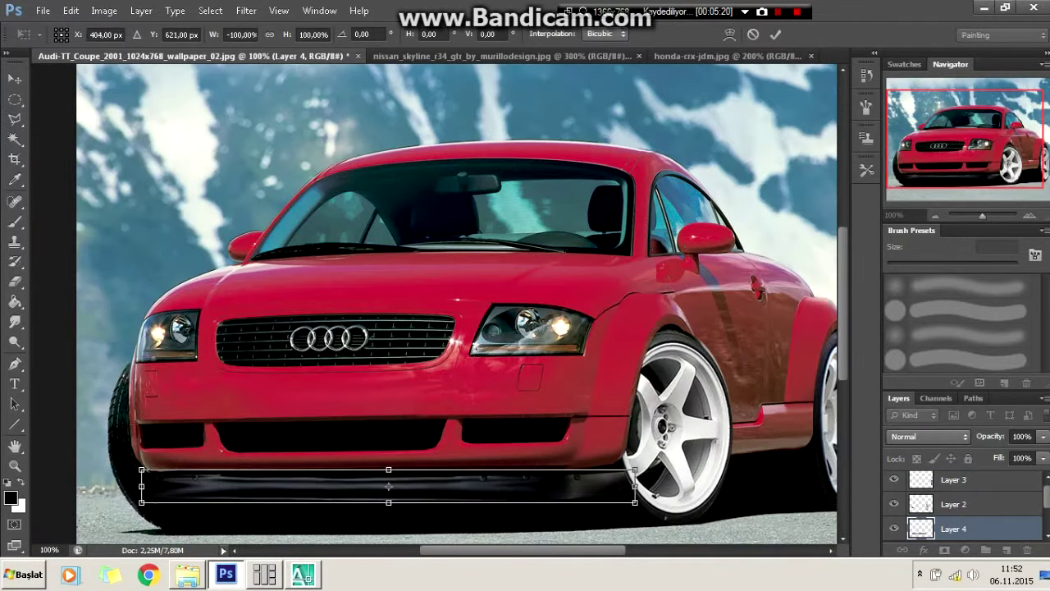
key(Return)
- Warp the lip's right end so it bends around the front wheel
key(ctrl+plus)
drag(538, 552, 600, 552)
key(ctrl+t)
right_click(586, 217)
click(633, 352)
drag(638, 458, 617, 447)
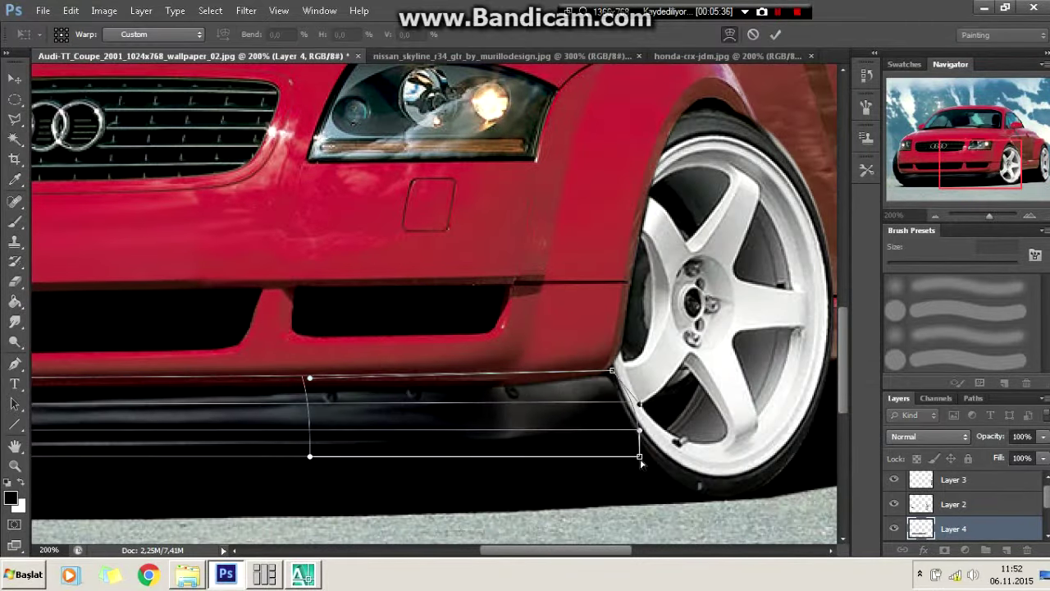
key(Return)
- Return to 100% view and deselect the lip in the Honda image
key(ctrl+0)
key(ctrl+1)
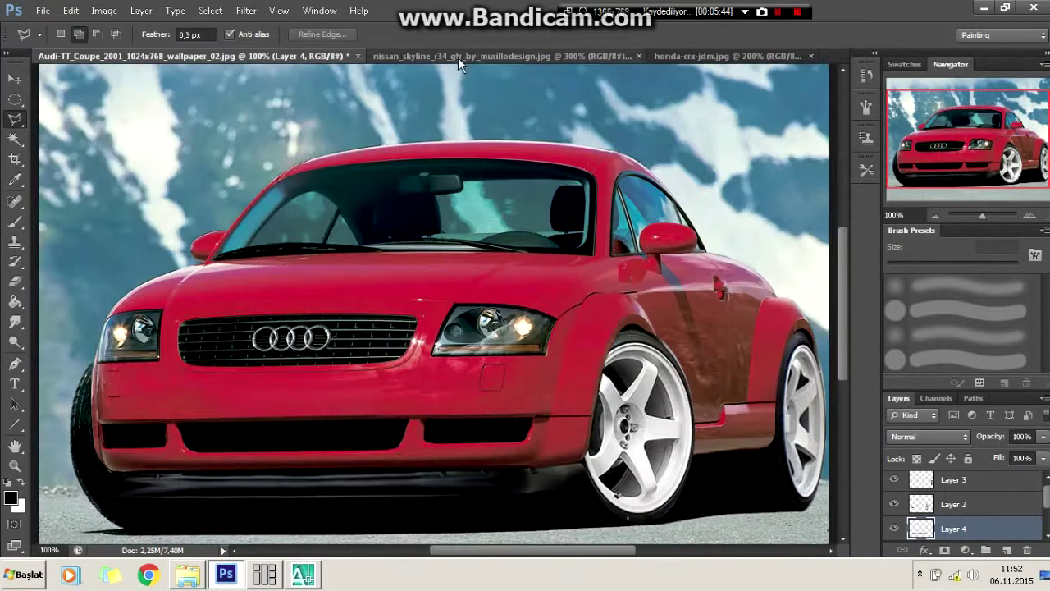
click(726, 56)
right_click(473, 291)
click(503, 300)
drag(599, 550, 439, 548)
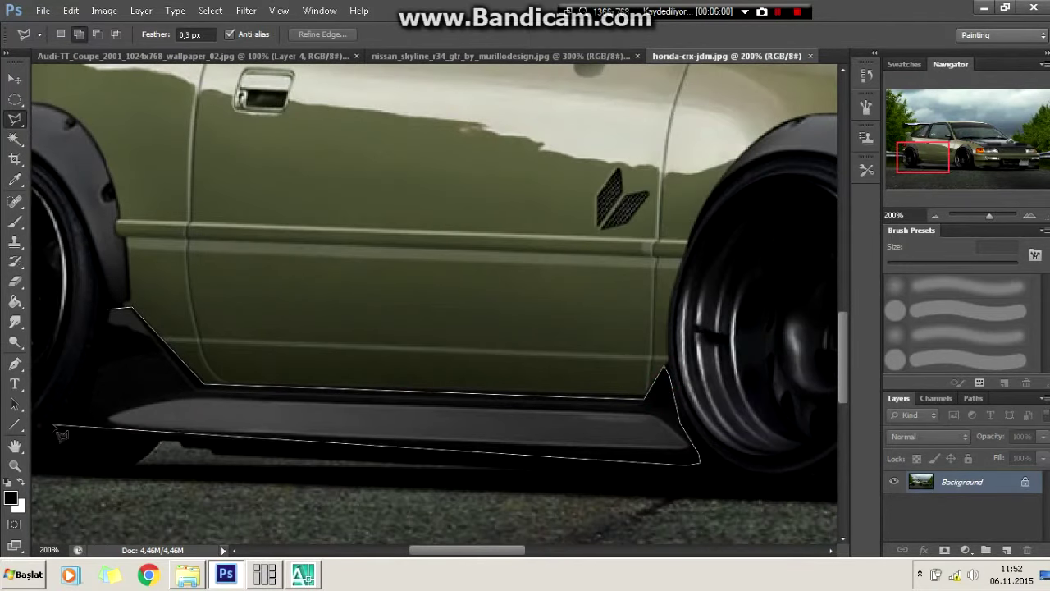
- Select the Honda's side skirt and paste it into the Audi image
click(82, 424)
click(106, 310)
key(ctrl+c)
click(193, 55)
key(ctrl+v)
- Mirror the skirt, scale it onto the Audi's sill and bring its layer to front
key(ctrl+t)
right_click(446, 321)
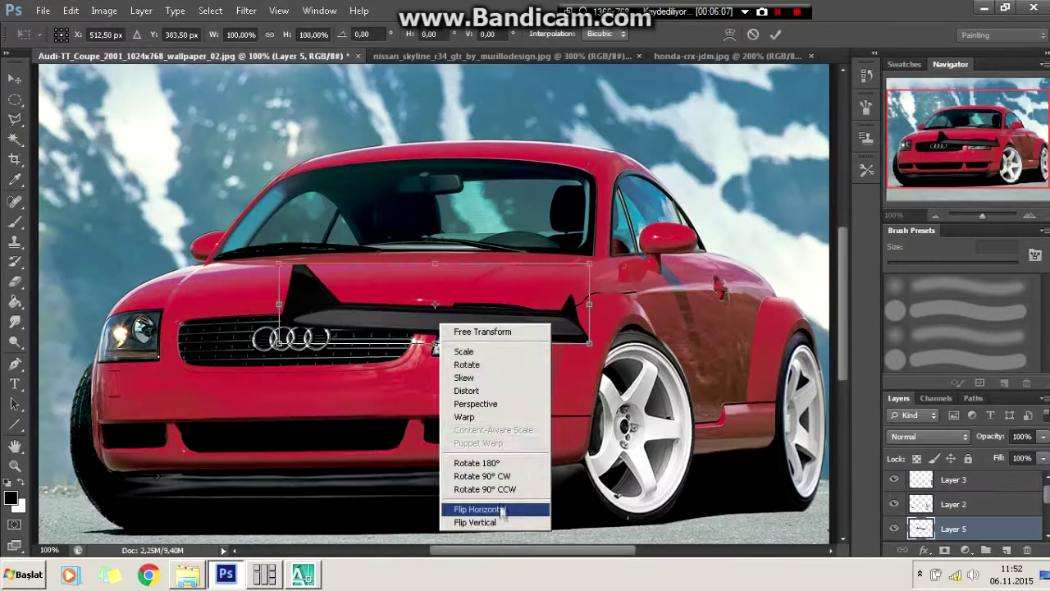
click(481, 507)
drag(468, 292, 633, 434)
drag(613, 236, 616, 233)
key(Return)
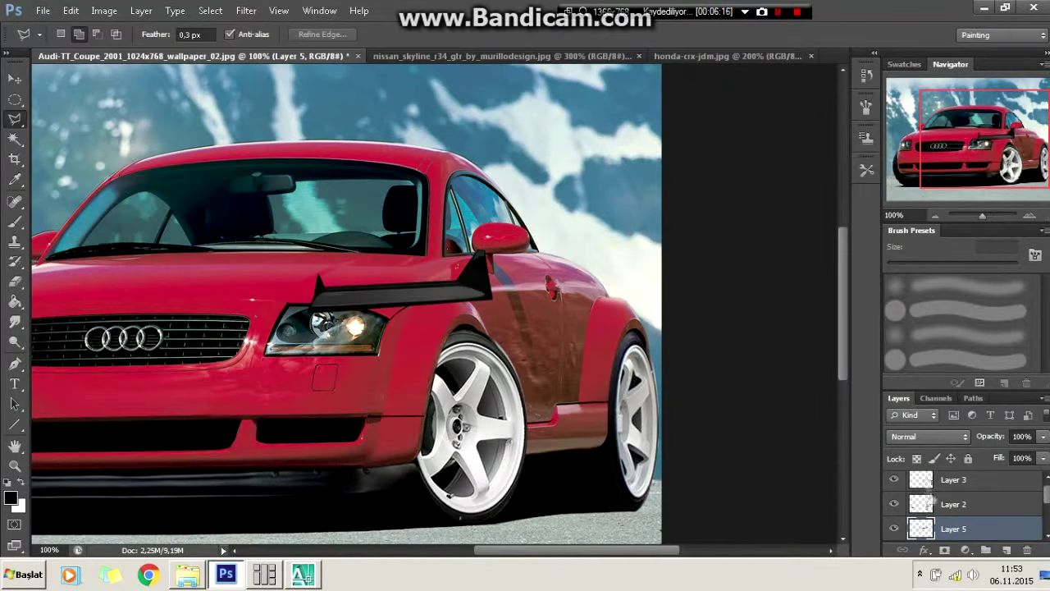
key(ctrl+shift+bracketright)
- Lower the skirt onto the sill and narrow it to fit between the wheels
key(ctrl+t)
drag(394, 324, 569, 449)
key(ctrl+plus)
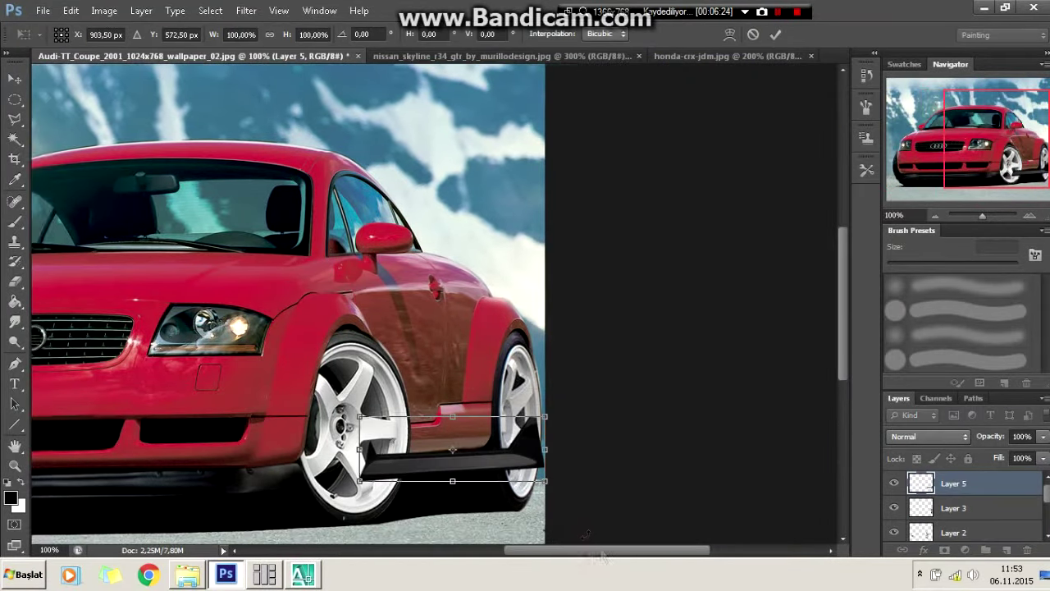
drag(659, 397, 564, 397)
drag(285, 398, 375, 397)
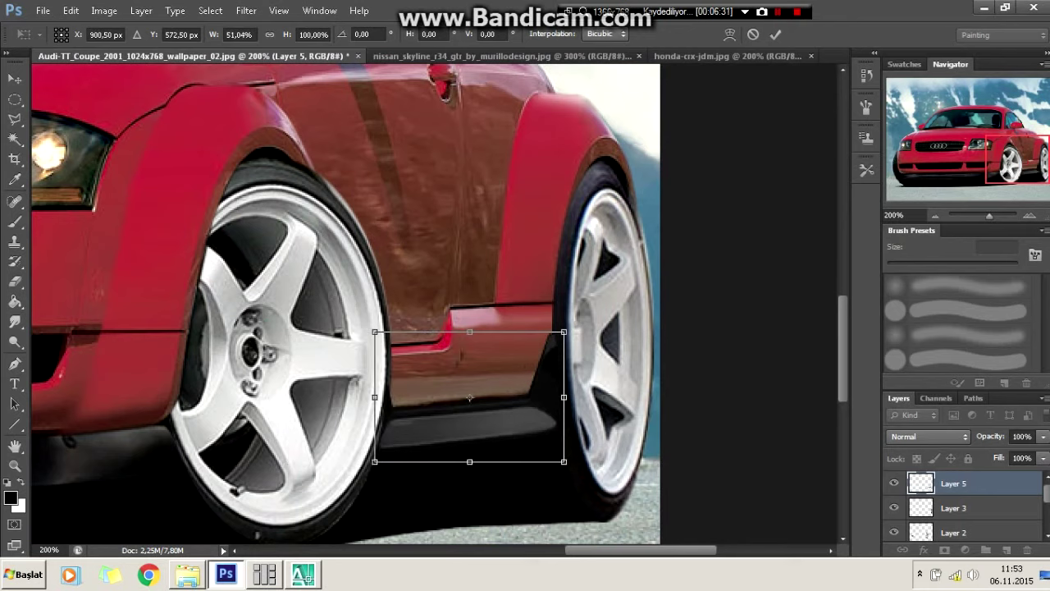
drag(427, 332, 427, 305)
key(Return)
- Outline and delete the part of the skirt overlapping the rear wheel
key(l)
key(ctrl+plus)
click(894, 484)
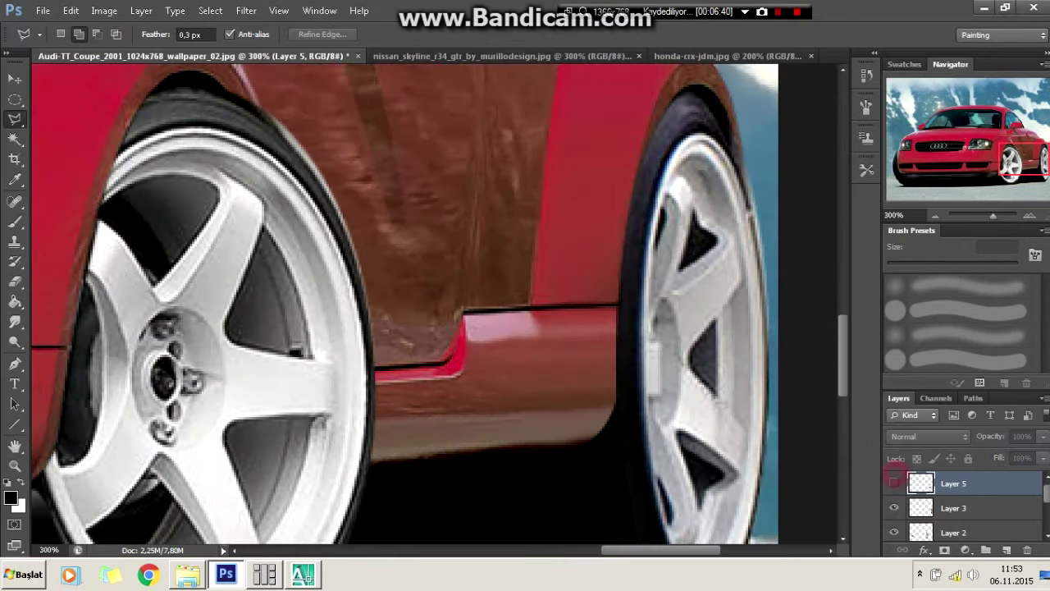
click(635, 509)
double_click(732, 467)
click(894, 483)
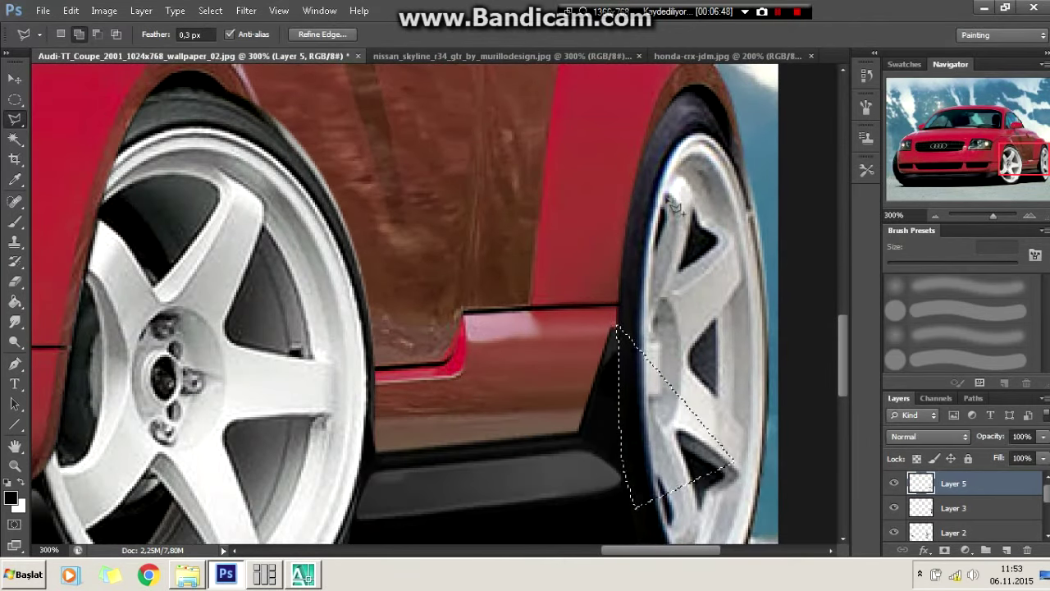
key(ctrl+plus)
click(895, 484)
- Trim the skirt where it overlaps the front wheel
click(356, 516)
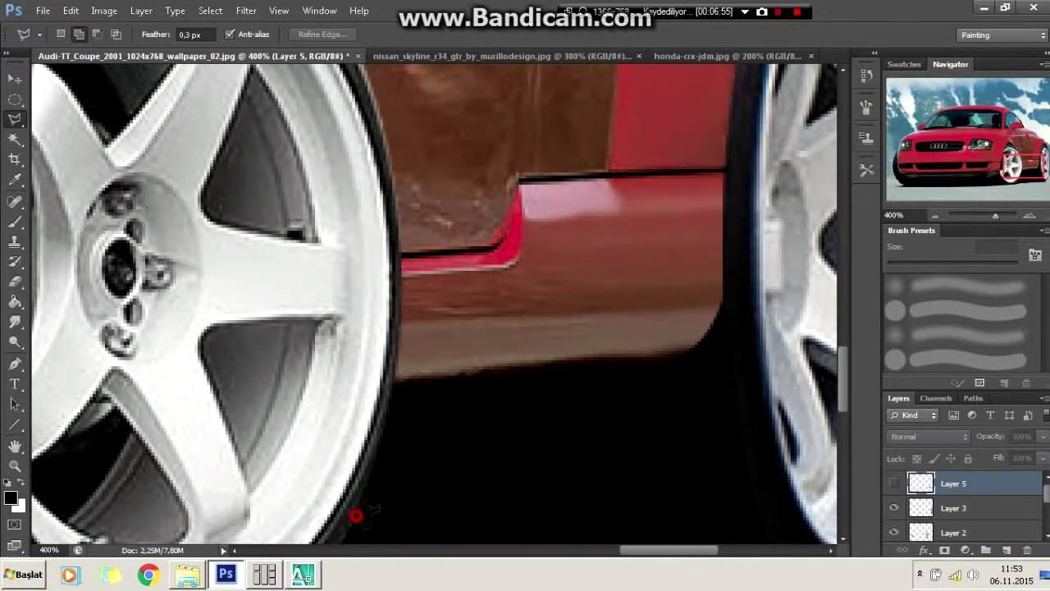
click(894, 483)
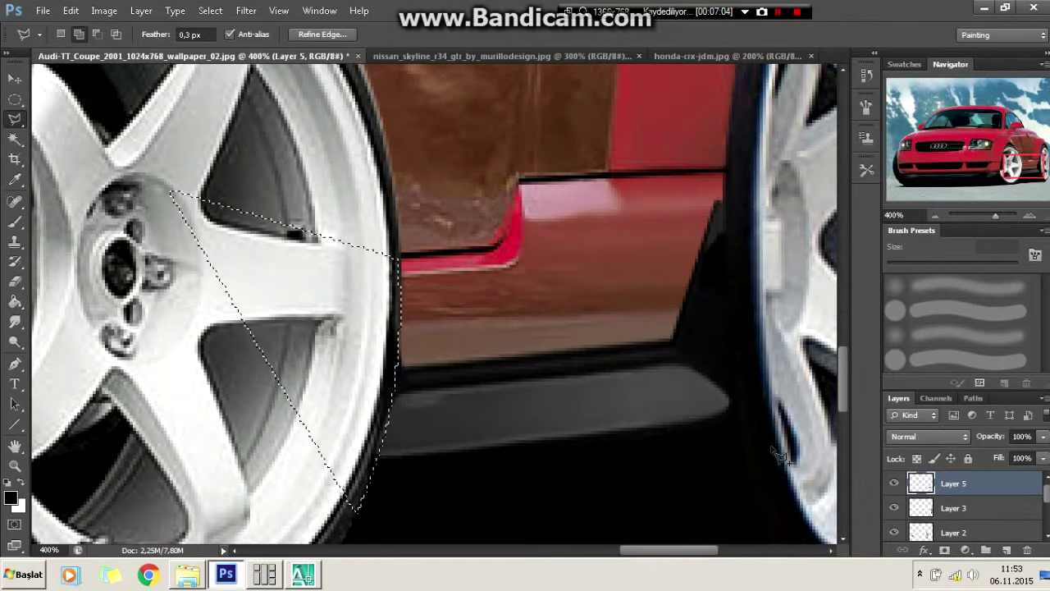
key(ctrl+minus)
key(ctrl+minus)
key(ctrl+minus)
key(ctrl+plus)
key(ctrl+plus)
drag(102, 229, 250, 237)
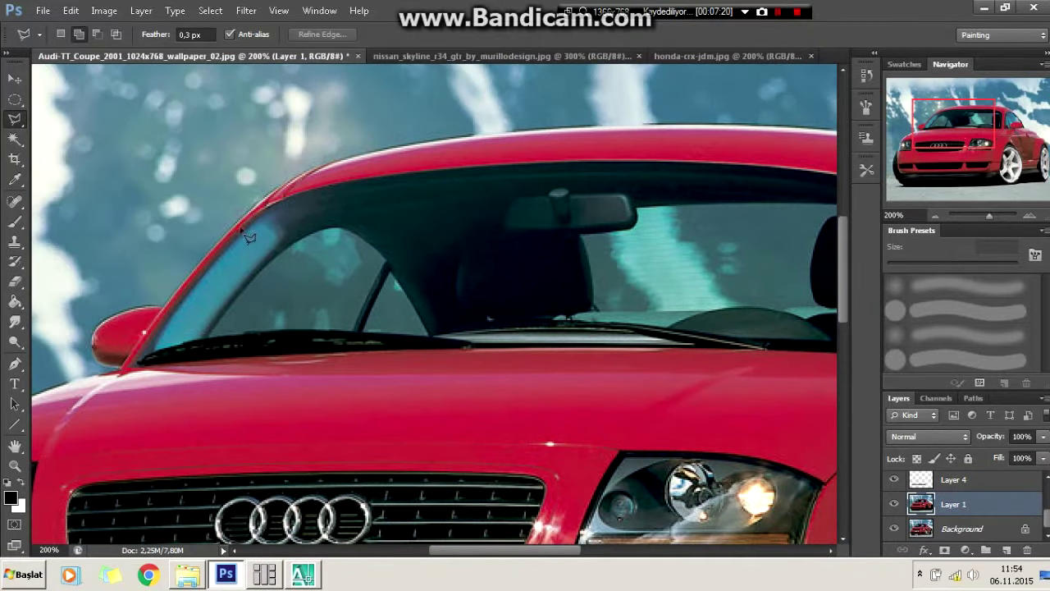
- Outline the windshield, paint it near-black, then clear the selection
drag(802, 357, 603, 356)
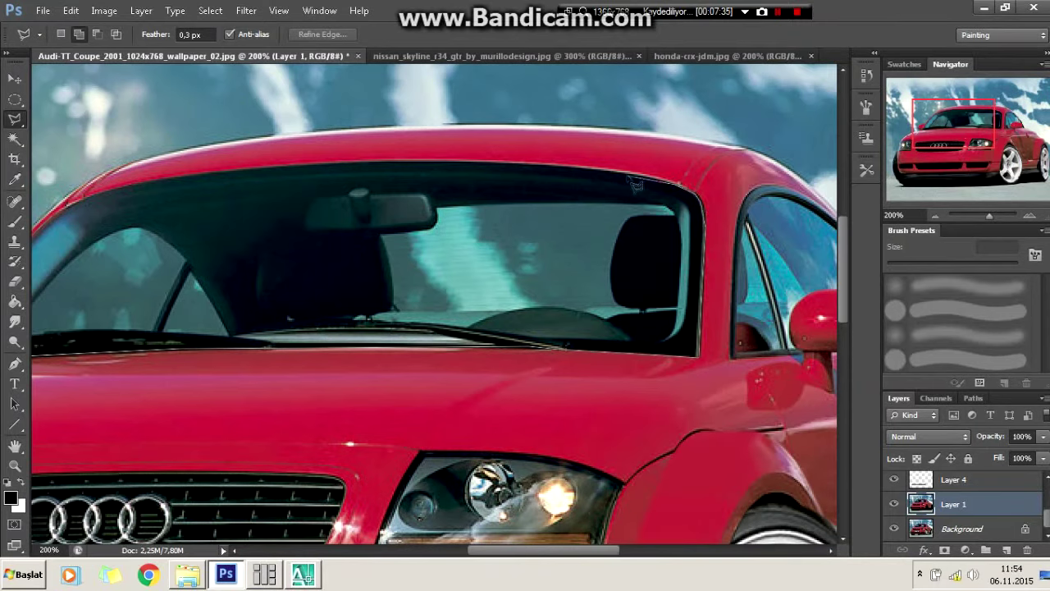
click(82, 192)
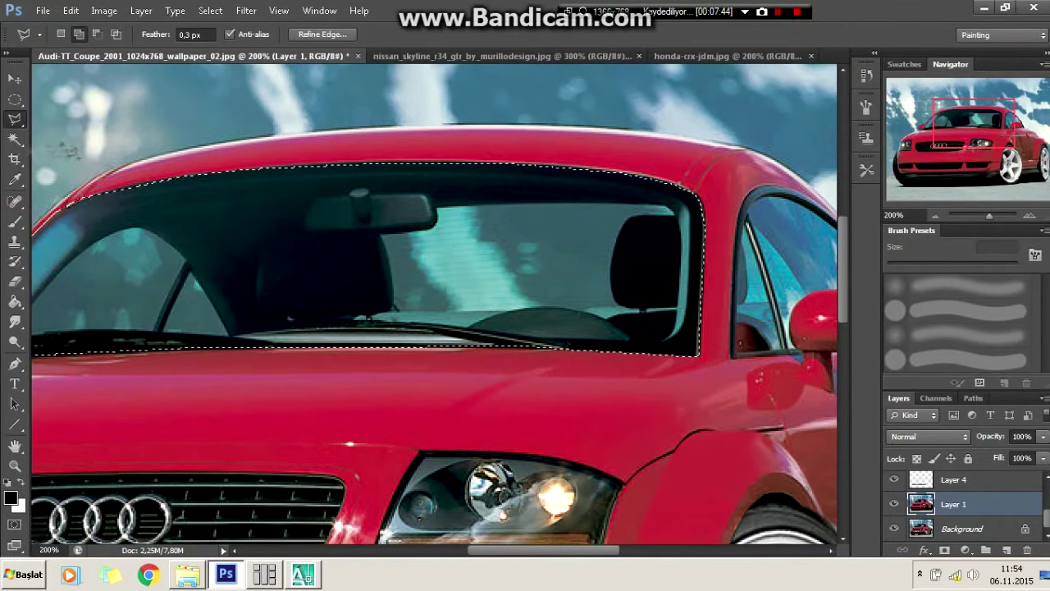
key(b)
drag(656, 262, 74, 263)
drag(410, 174, 197, 174)
key(l)
right_click(197, 172)
click(215, 177)
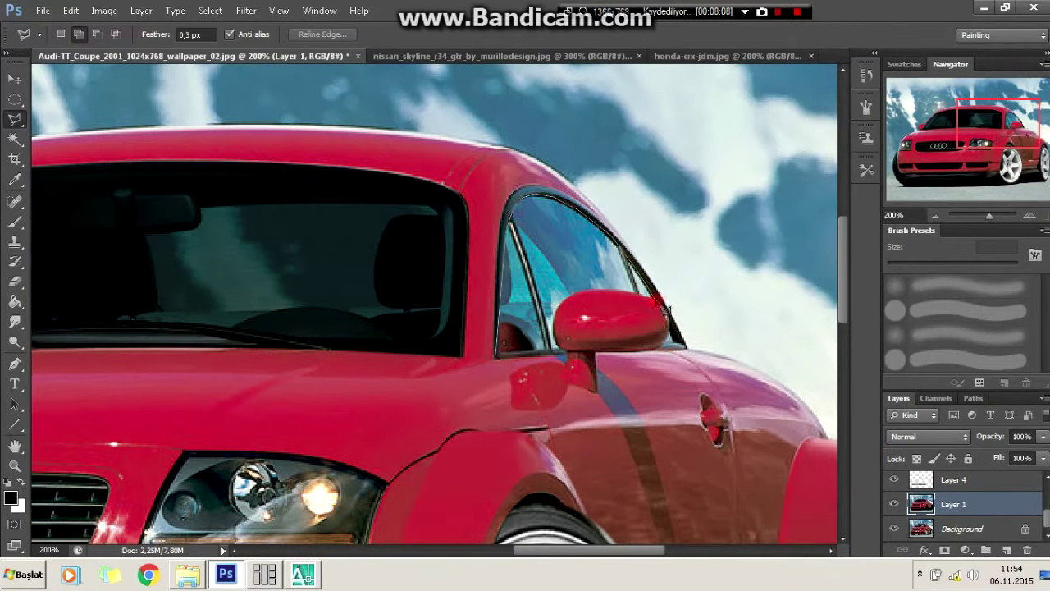
- Outline the side window, paint it near-black, then clear the selection
click(540, 197)
key(b)
drag(624, 246, 517, 320)
key(l)
right_click(251, 168)
click(271, 178)
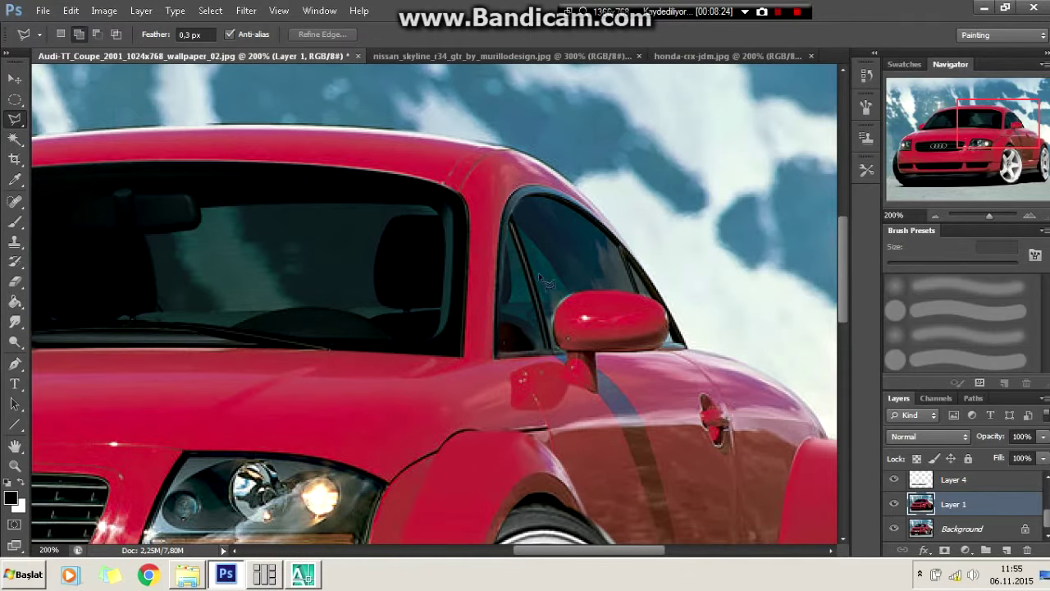
key(ctrl+minus)
key(ctrl+minus)
key(ctrl+1)
drag(565, 550, 509, 563)
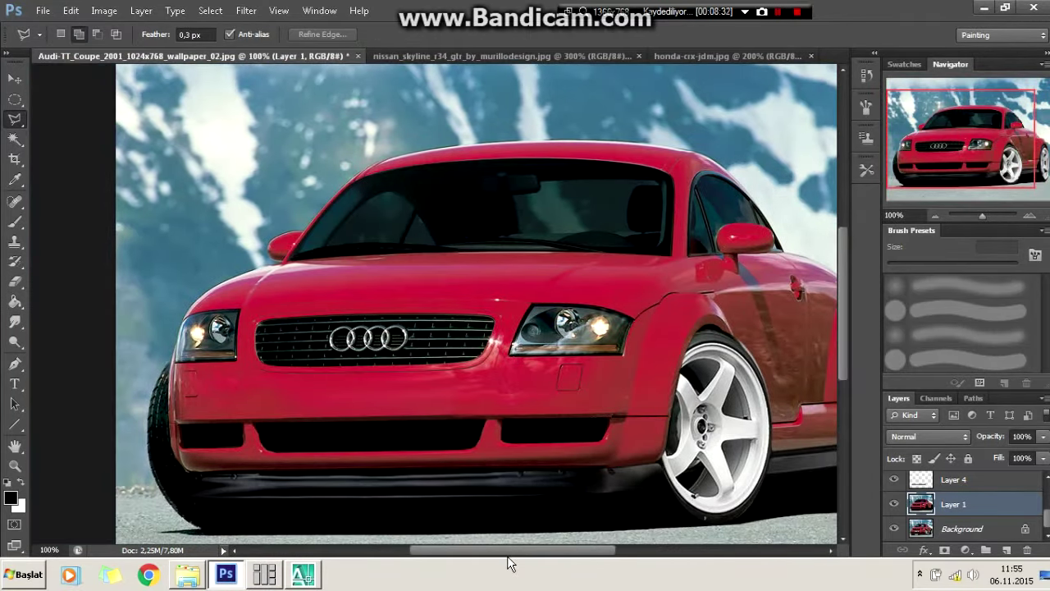
key(ctrl+plus)
scroll(275, 371, down, 1)
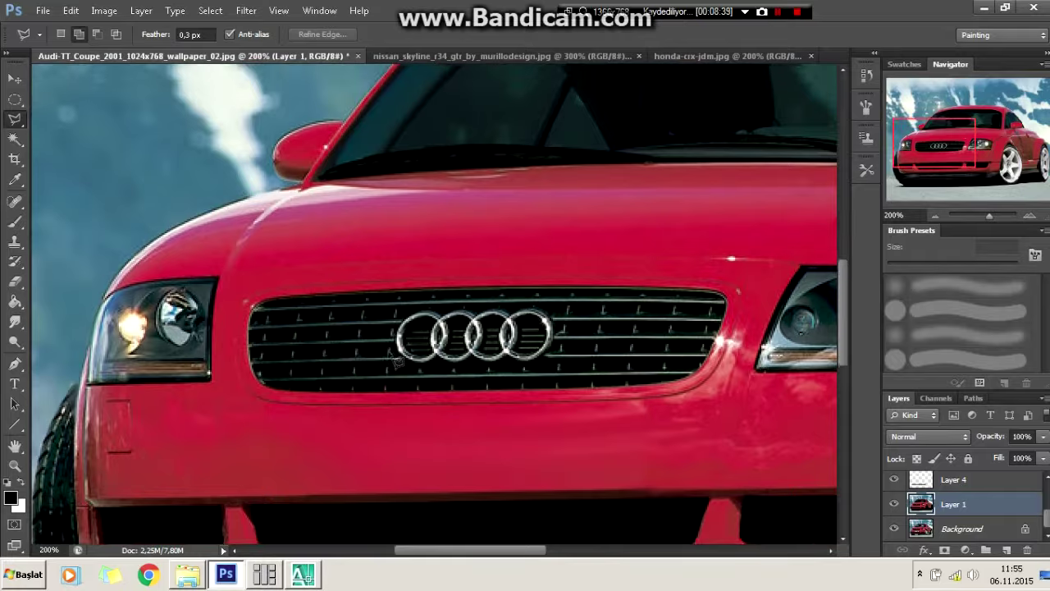
- Lasso the Audi's original grille and paint it solid black, then turn to I795.jpg
key(ctrl+plus)
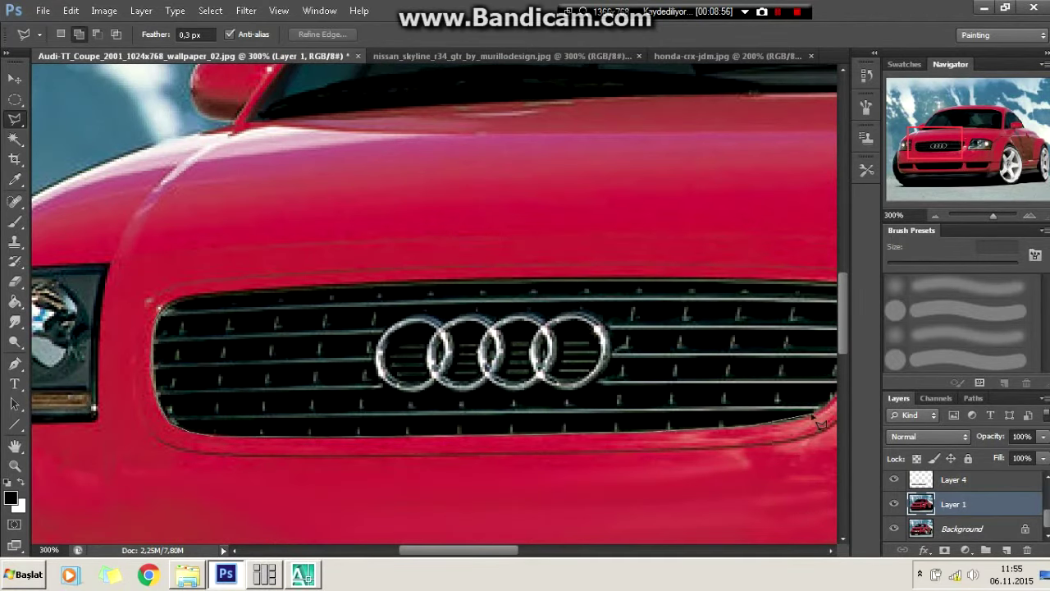
drag(818, 421, 714, 413)
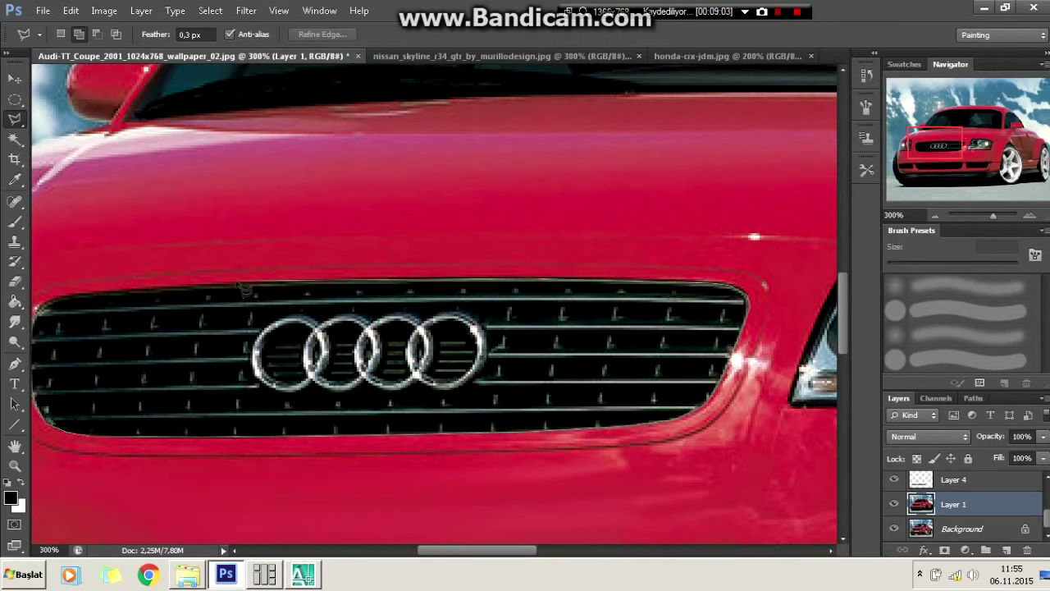
click(38, 308)
key(b)
drag(82, 353, 722, 353)
drag(123, 386, 714, 328)
right_click(293, 215)
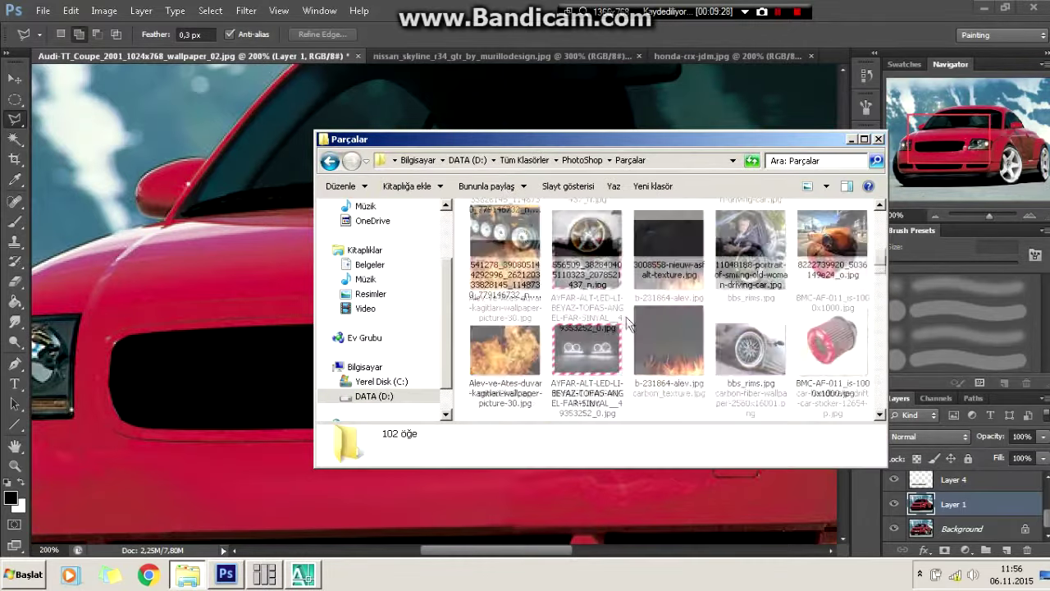
right_click(539, 224)
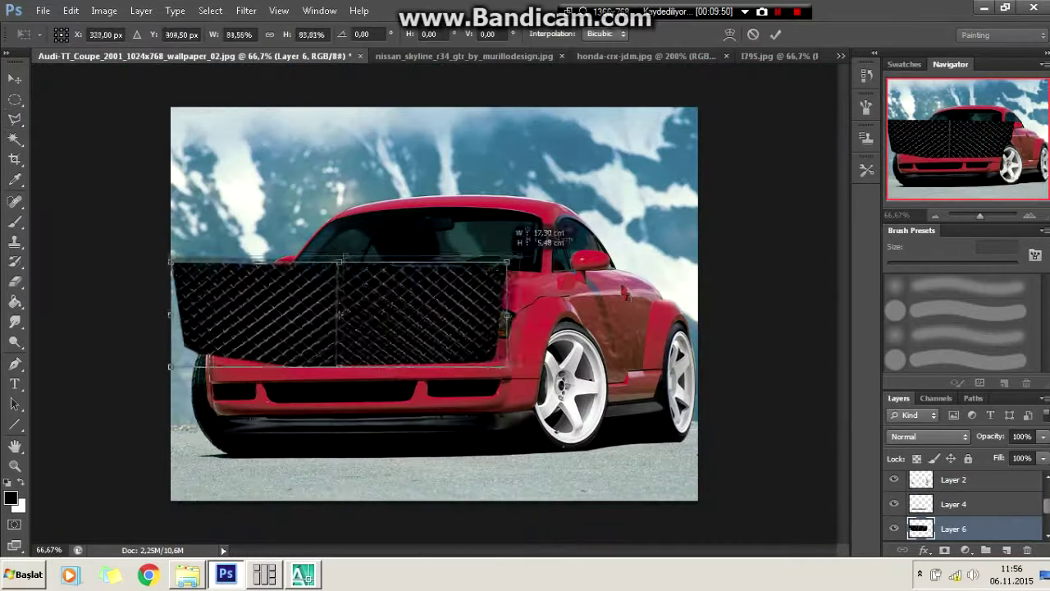
- Scale and position the Bentley mesh over the Audi's grille, checking alignment via opacity
mouse_move(507, 234)
mouse_down()
mouse_move(364, 301)
mouse_move(434, 289)
mouse_up()
key(ctrl+plus)
key(ctrl+plus)
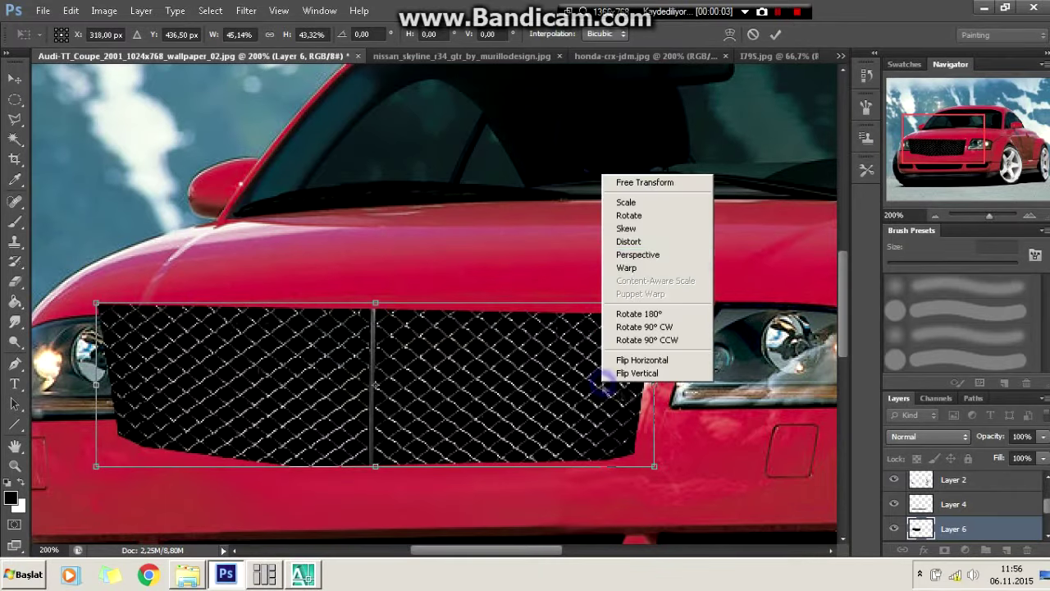
key(Return)
key(l)
drag(1031, 453, 994, 453)
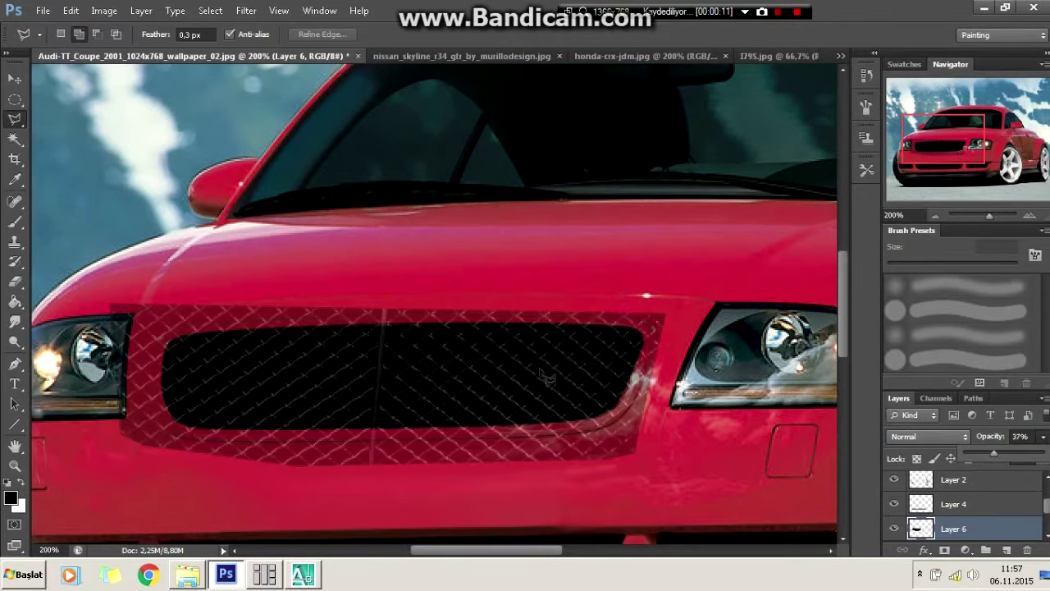
key(ctrl+0)
key(ctrl+plus)
key(ctrl+plus)
key(ctrl+plus)
drag(994, 453, 1036, 465)
- With the mesh layer hidden, outline the grille opening, then show it again
click(894, 529)
scroll(492, 410, up, 1)
drag(497, 549, 474, 549)
click(226, 350)
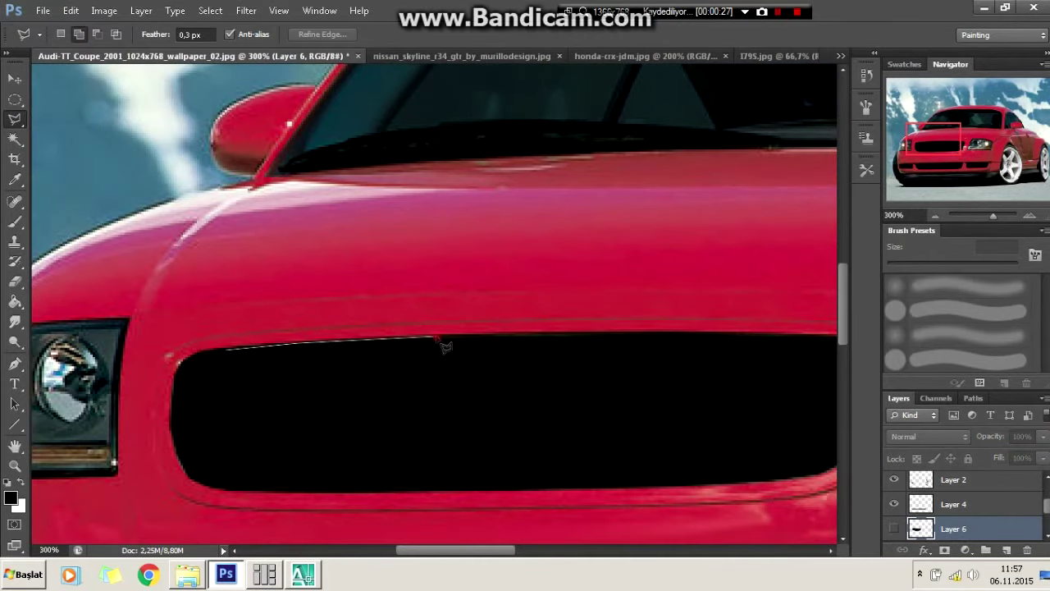
scroll(750, 338, right, 3)
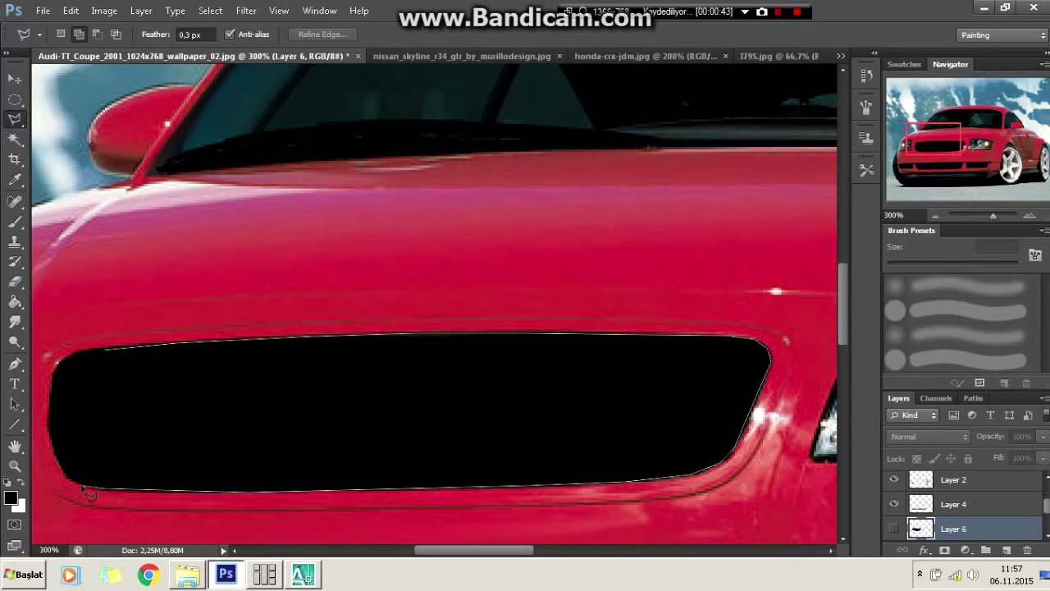
click(73, 367)
click(895, 528)
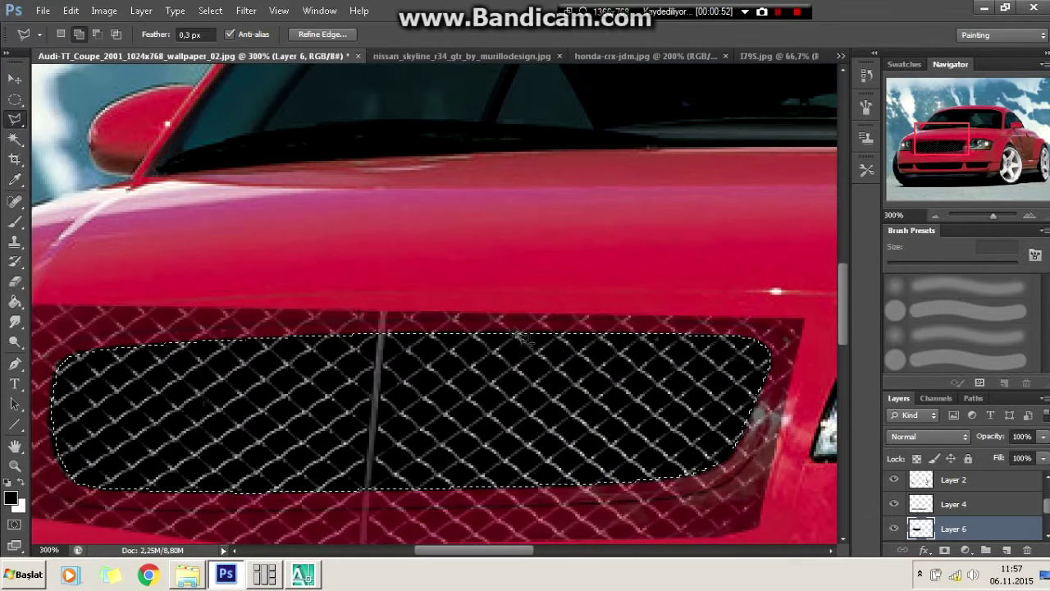
- Set the mesh to 81% opacity and brush its edges black at size 50, then 24
key(8)
key(1)
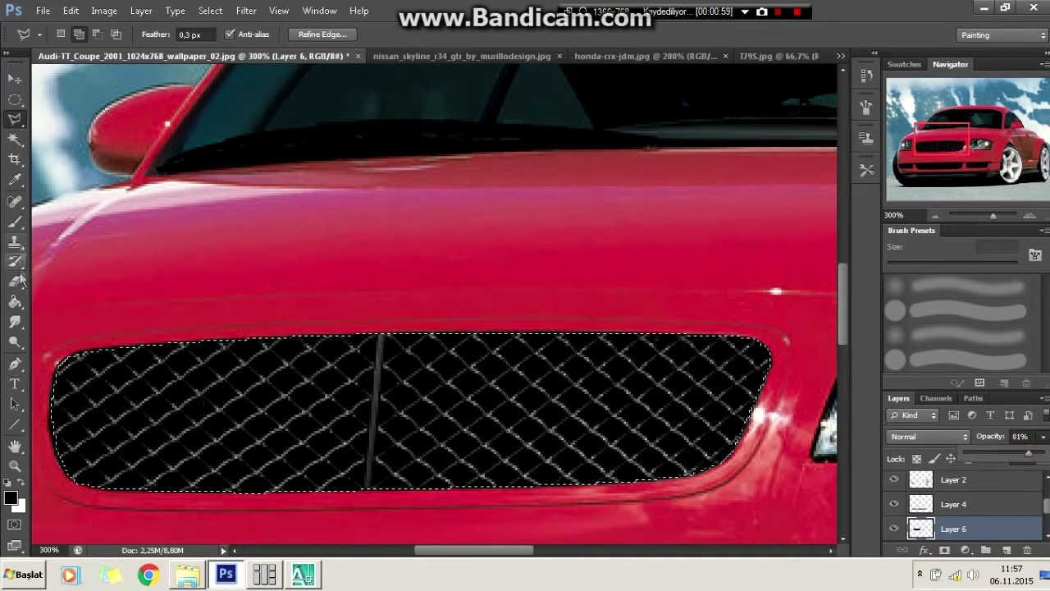
key(b)
text(50)
key(Return)
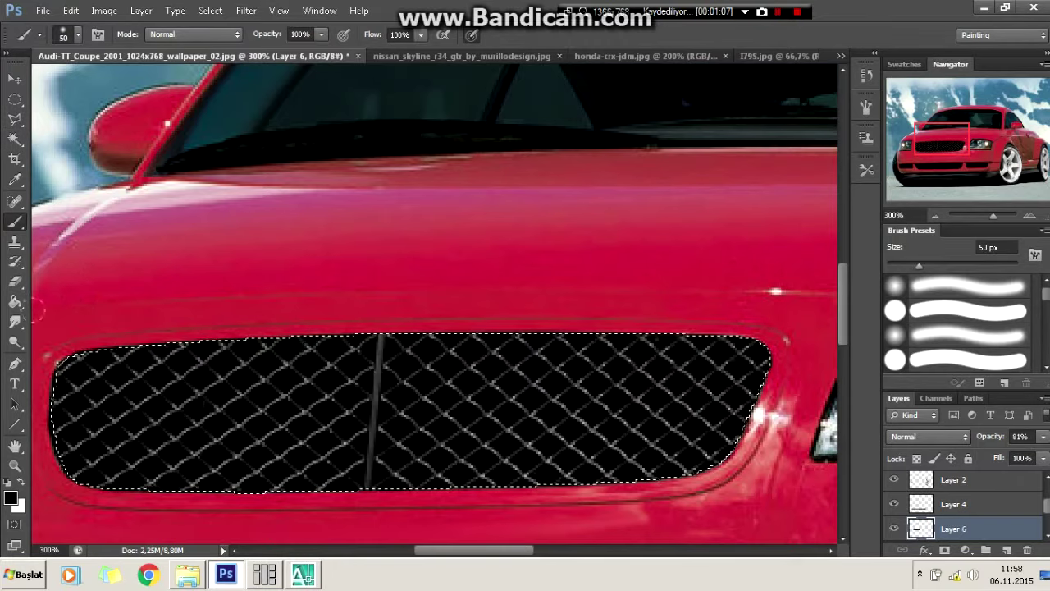
scroll(435, 303, left, 3)
text(24)
key(Return)
mouse_move(181, 361)
mouse_down()
mouse_move(755, 348)
mouse_move(739, 467)
mouse_move(607, 472)
mouse_move(739, 468)
mouse_up()
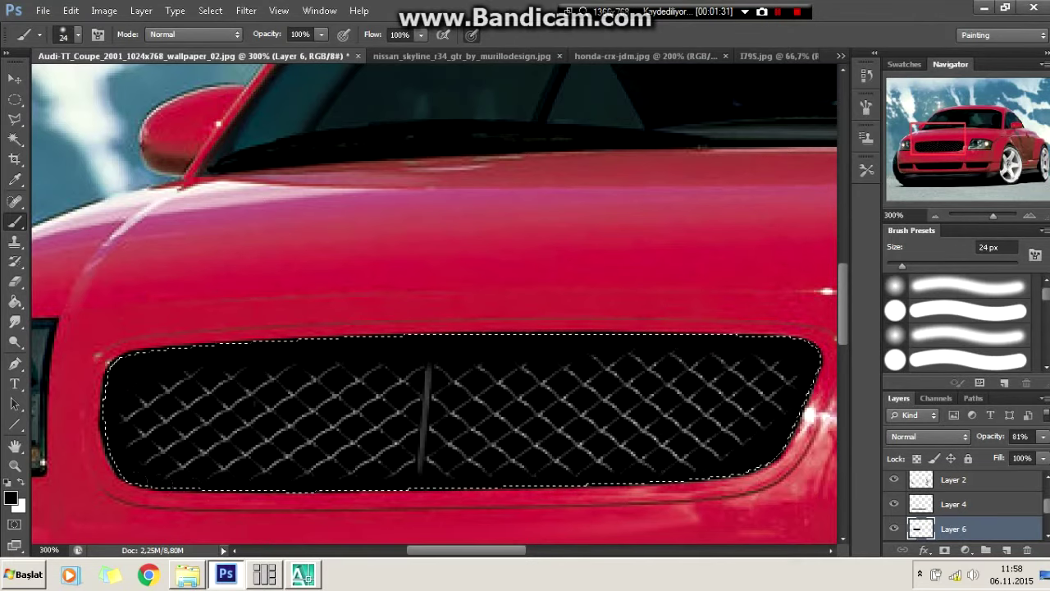
drag(262, 472, 115, 361)
- Fit the whole image in view and clear the grille selection
key(ctrl+0)
key(l)
right_click(359, 246)
click(376, 253)
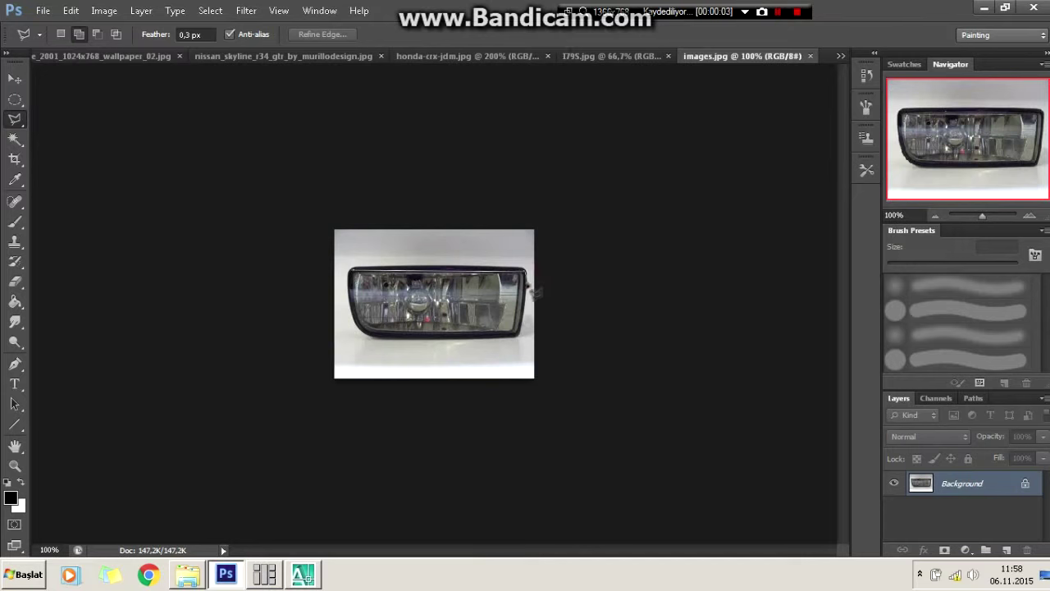
- Copy the fog lamp from images.jpg and transform it into the Audi's bumper openings
click(361, 328)
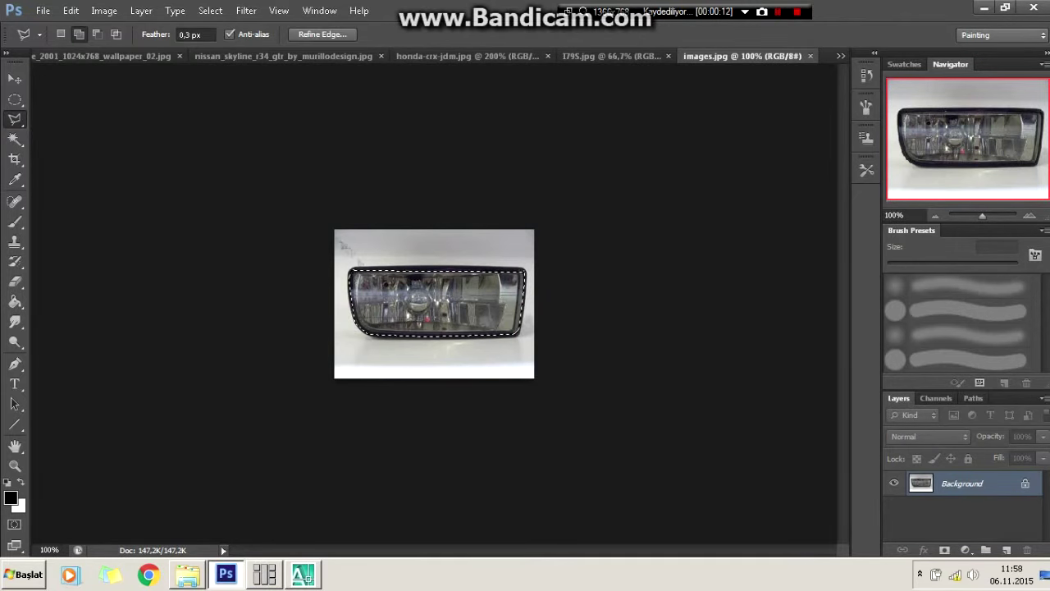
key(ctrl+c)
click(99, 55)
key(ctrl+v)
key(ctrl+t)
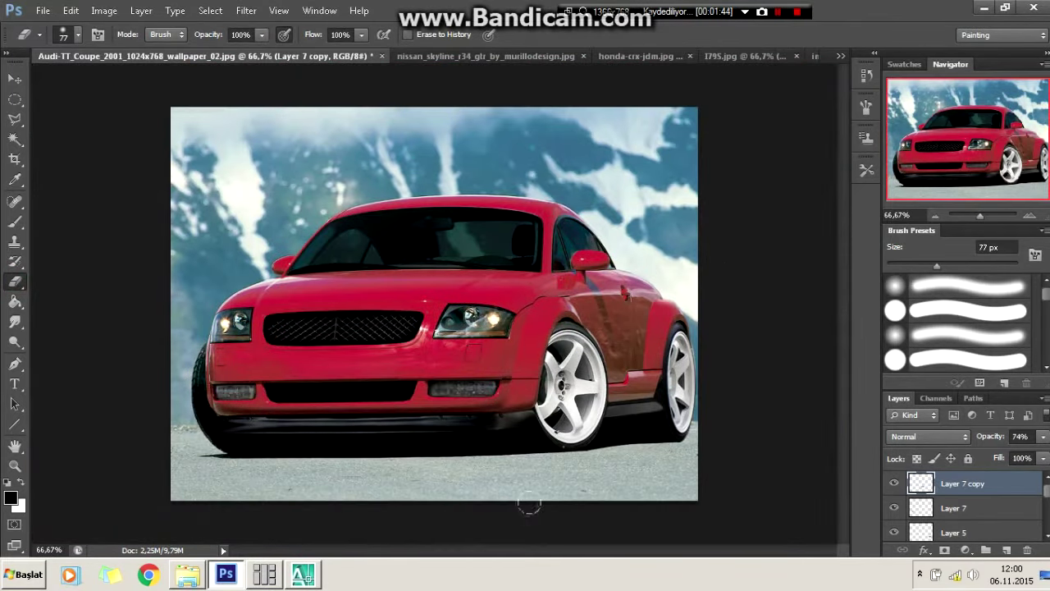
right_click(960, 499)
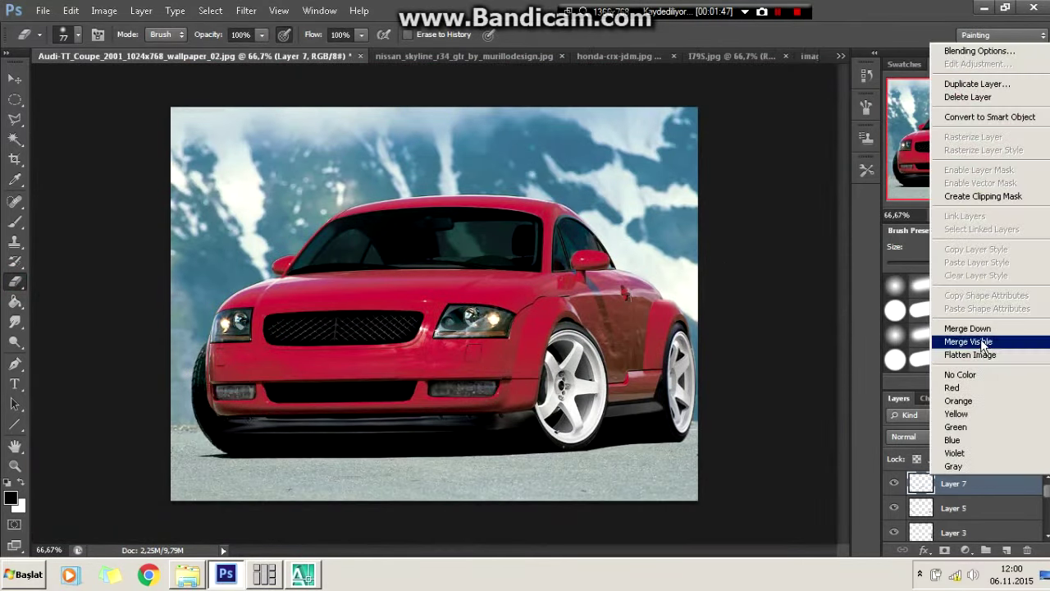
- Merge visible layers, paint white fog-light dots, and give them a yellow 40 px Outer Glow
click(976, 340)
click(1006, 549)
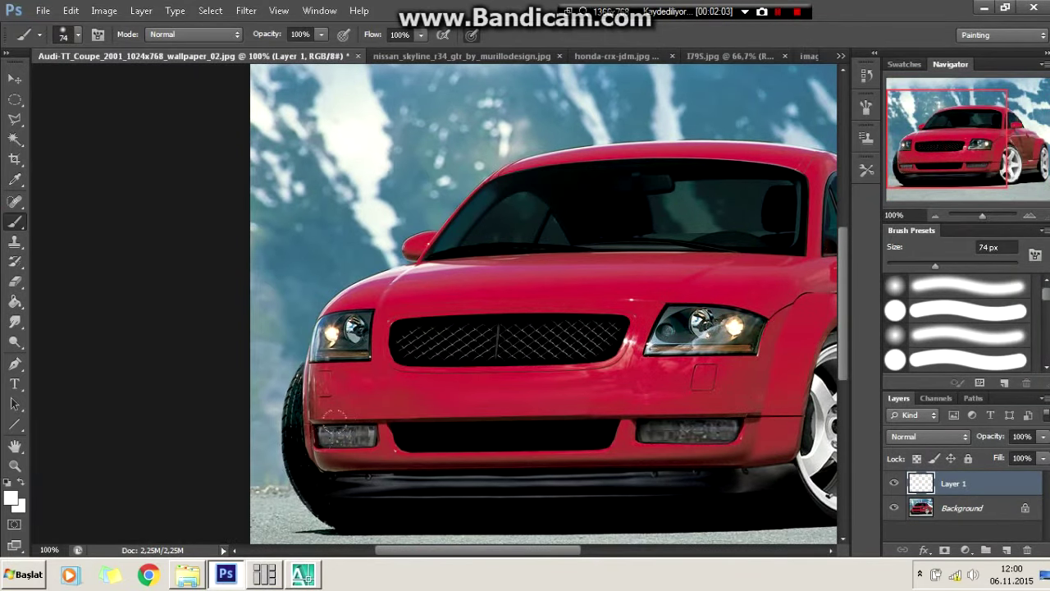
click(691, 428)
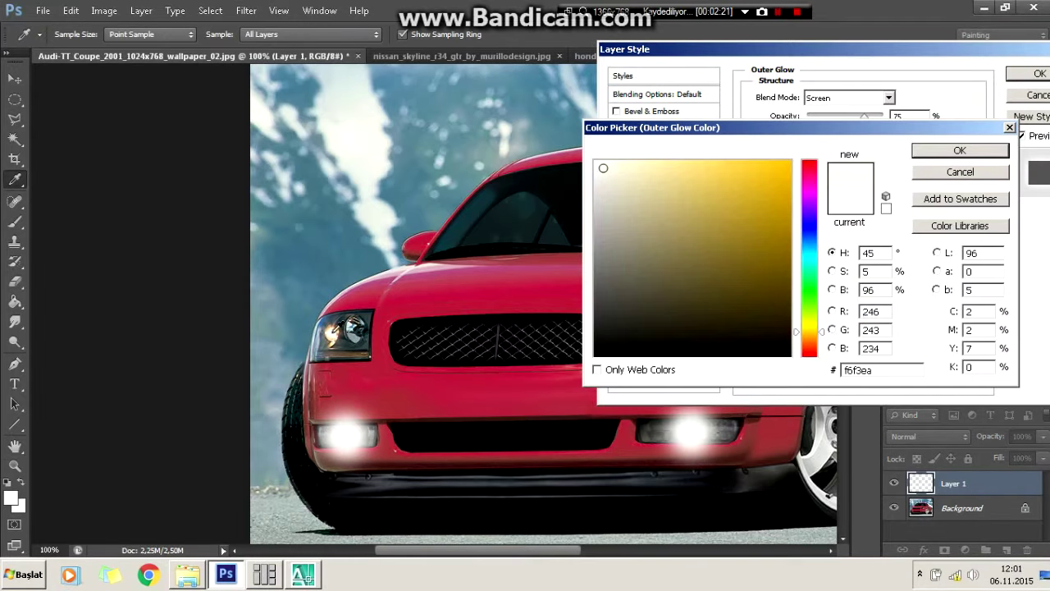
click(723, 179)
click(958, 150)
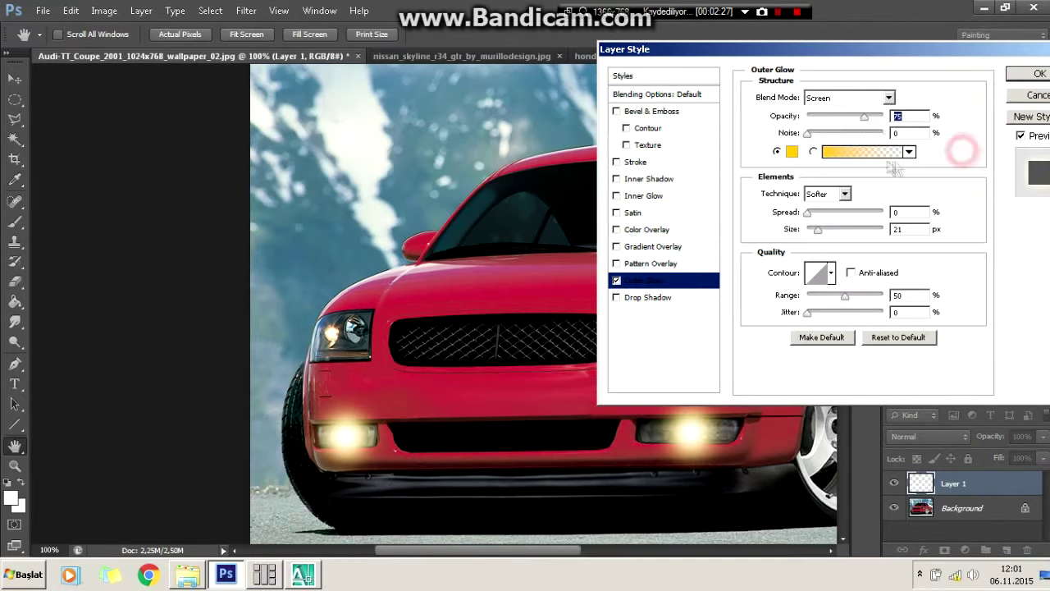
drag(808, 212, 823, 220)
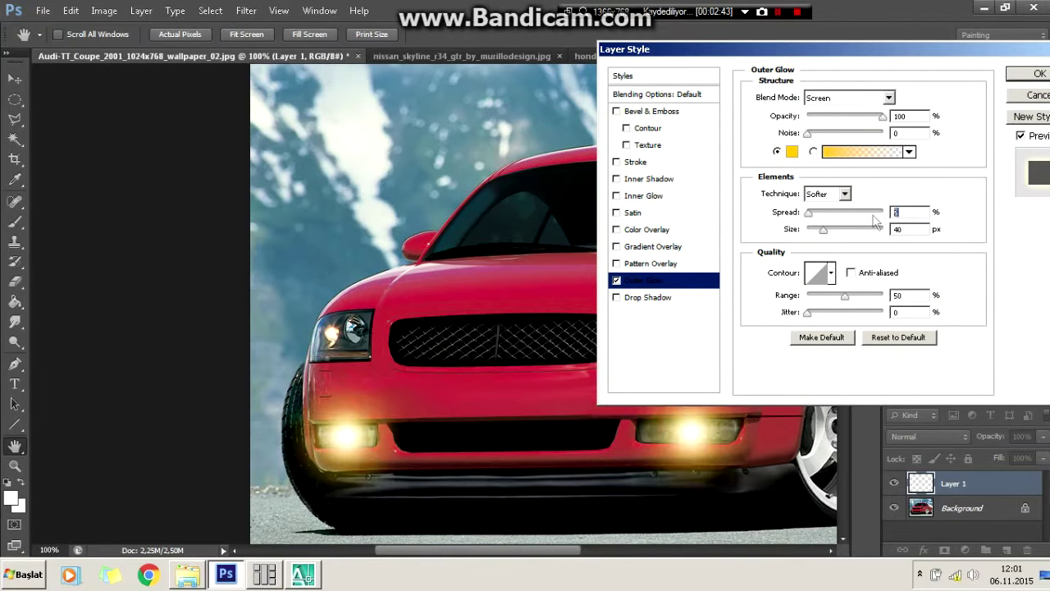